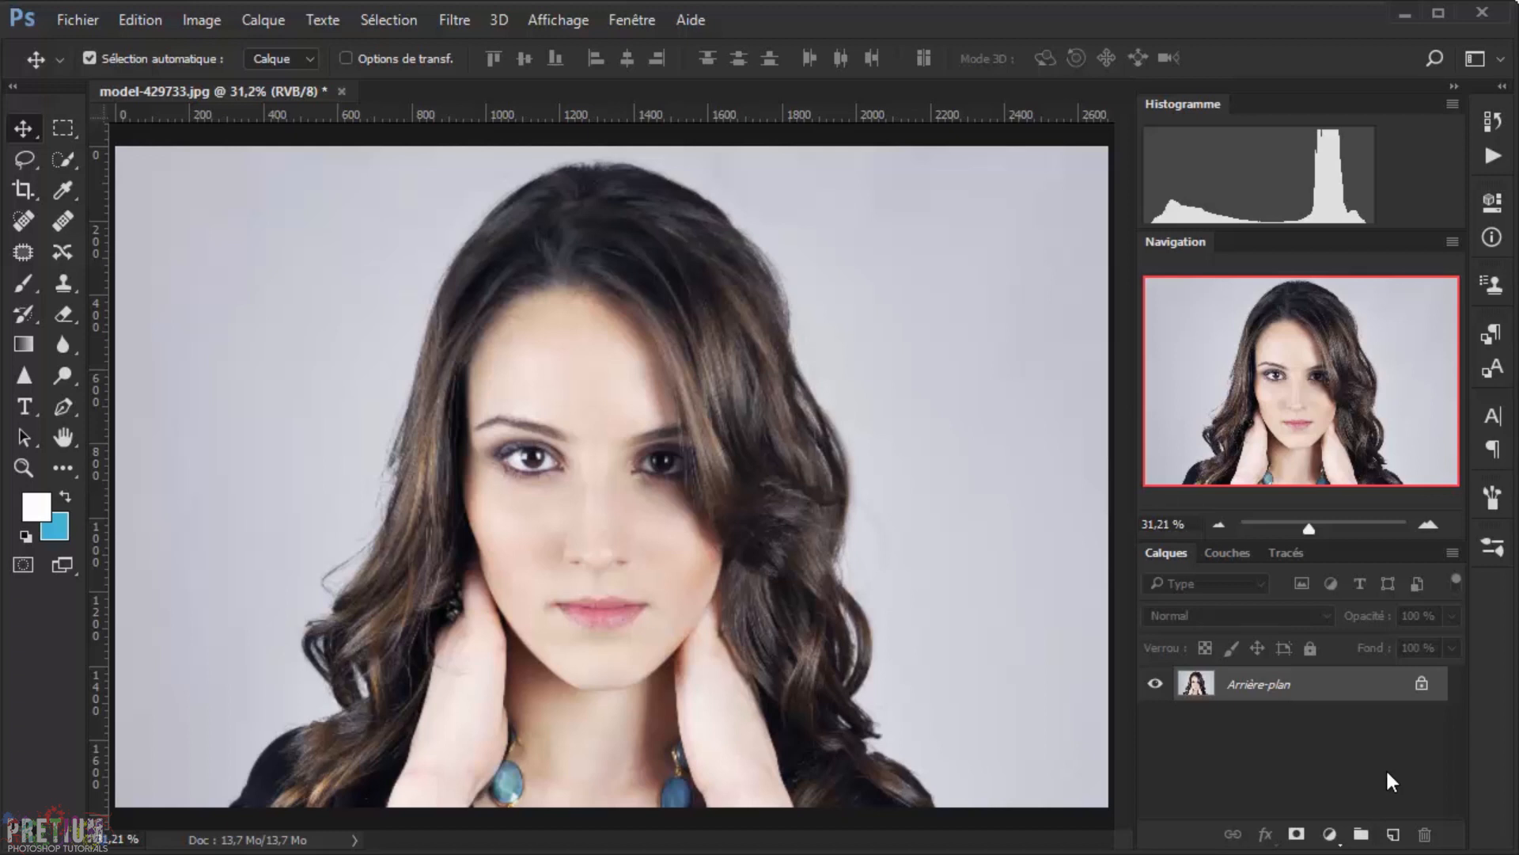
# - Quick-select the whole woman, including her hair and shoulders, and copy her onto two new layers
pyautogui.click(68, 166)
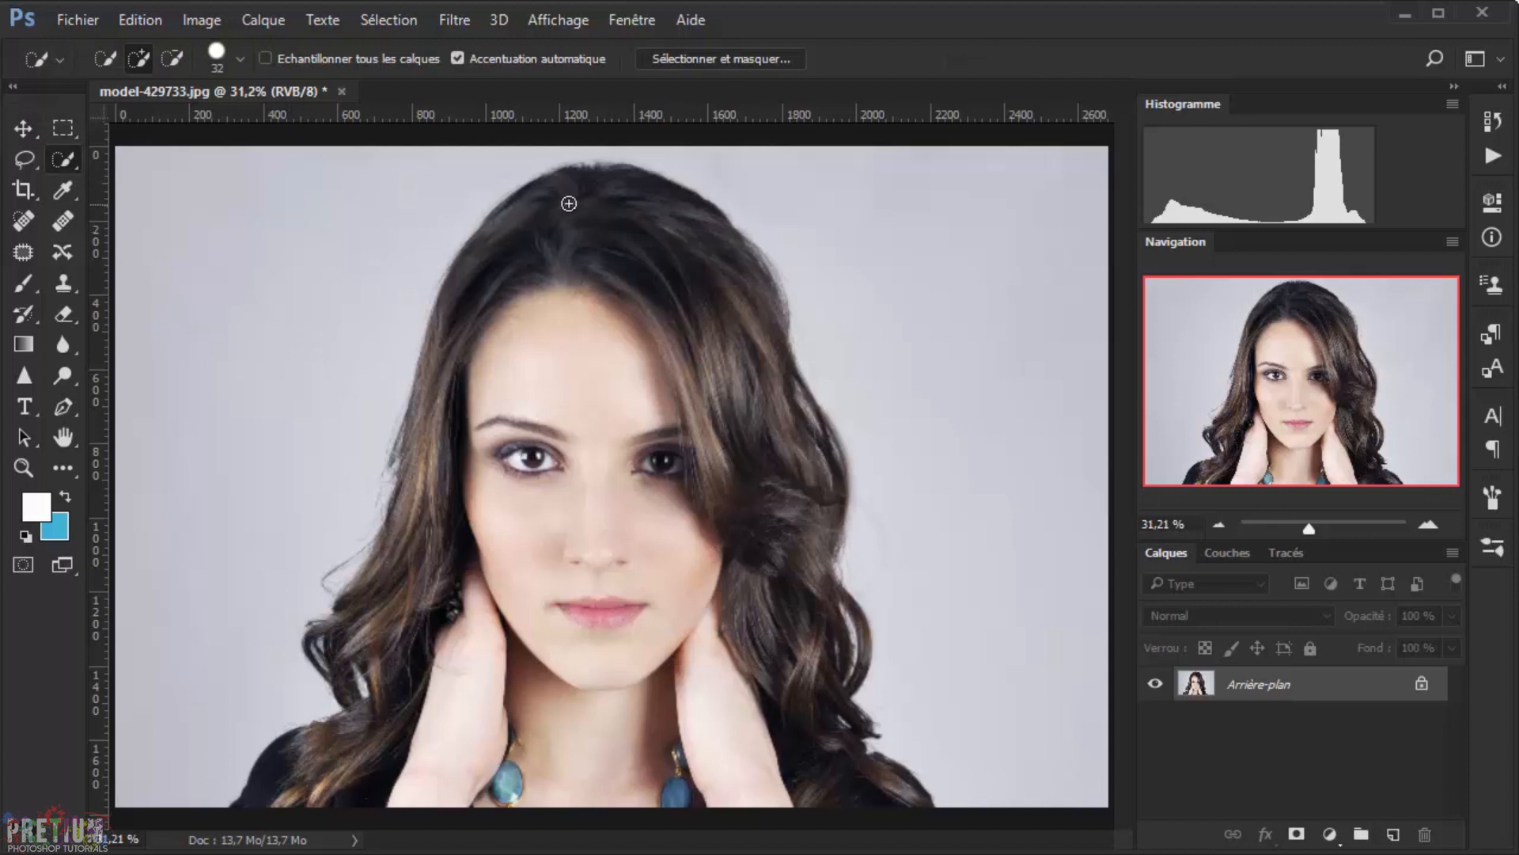
pyautogui.moveTo(610, 197)
pyautogui.mouseDown()
pyautogui.moveTo(527, 266)
pyautogui.moveTo(596, 261)
pyautogui.moveTo(654, 288)
pyautogui.moveTo(691, 373)
pyautogui.moveTo(762, 460)
pyautogui.moveTo(739, 411)
pyautogui.moveTo(789, 633)
pyautogui.moveTo(736, 647)
pyautogui.moveTo(501, 539)
pyautogui.moveTo(507, 462)
pyautogui.moveTo(478, 506)
pyautogui.moveTo(454, 477)
pyautogui.moveTo(393, 705)
pyautogui.moveTo(584, 738)
pyautogui.moveTo(522, 771)
pyautogui.mouseUp()
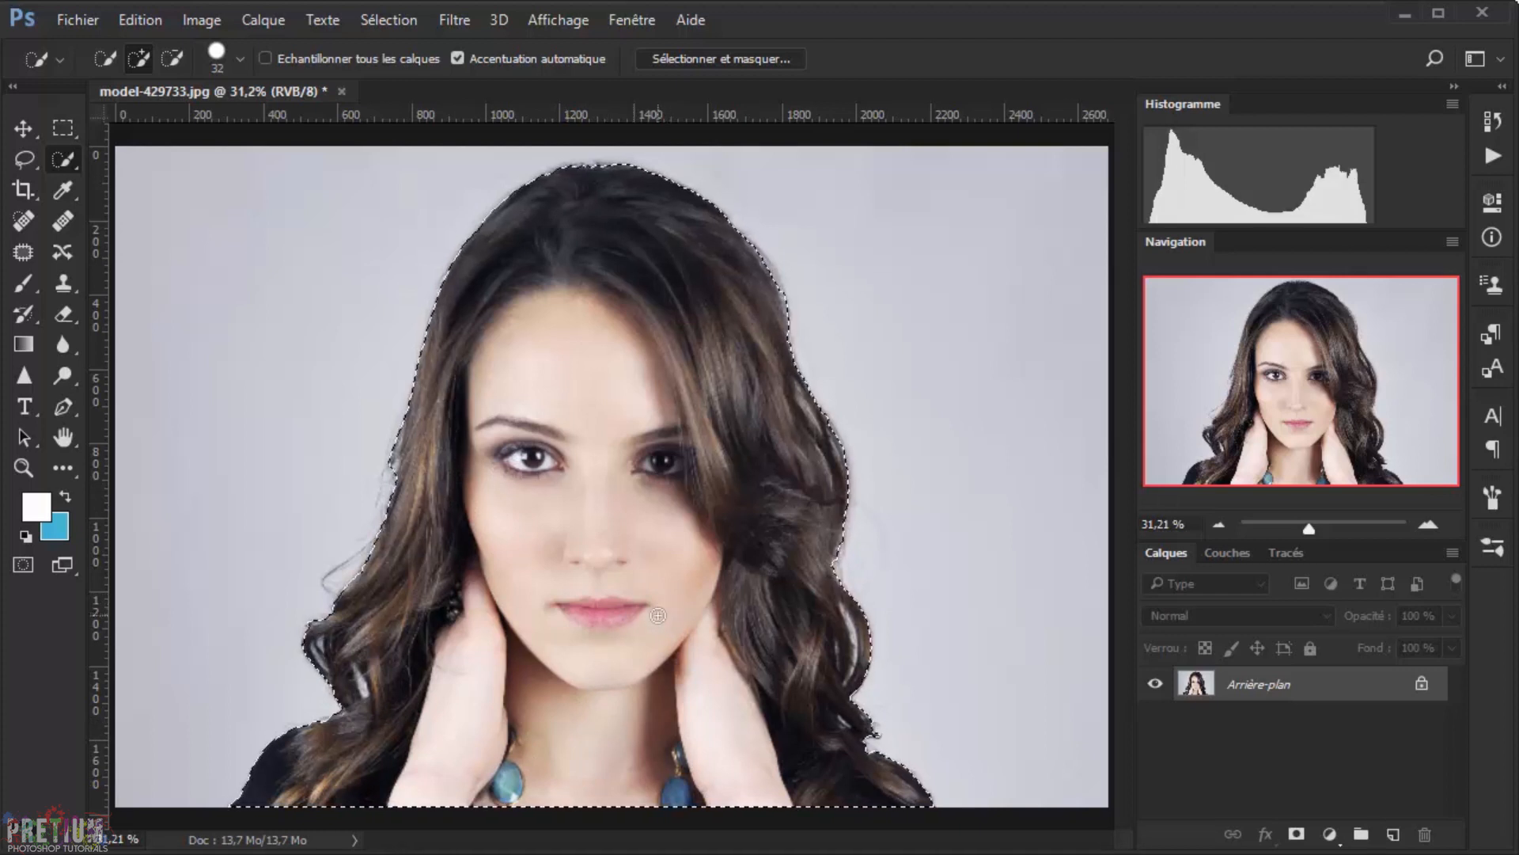
pyautogui.hotkey('ctrl', 'j')
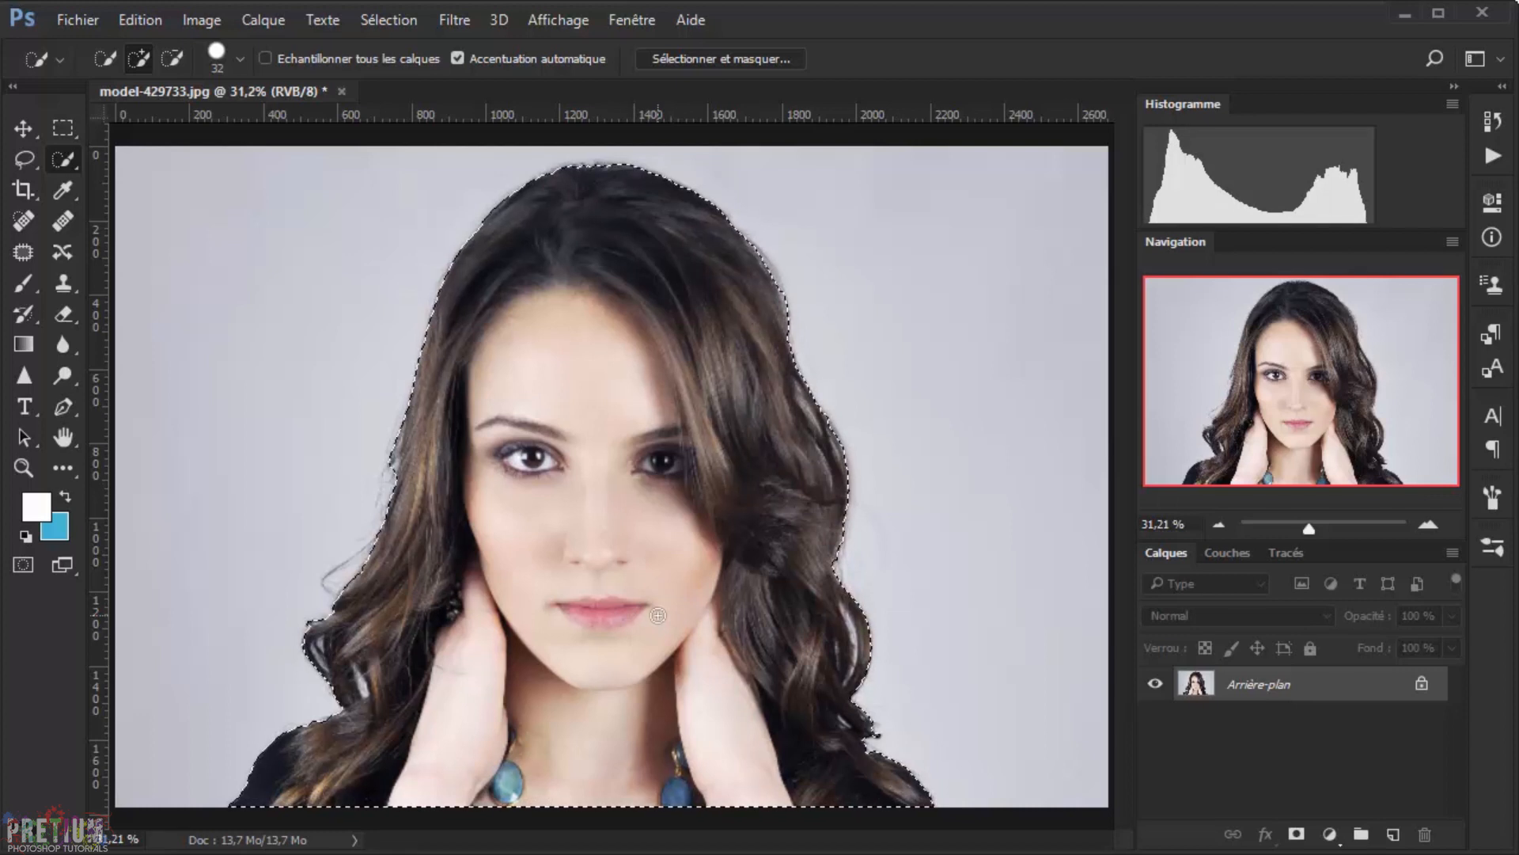
pyautogui.hotkey('ctrl', 'j')
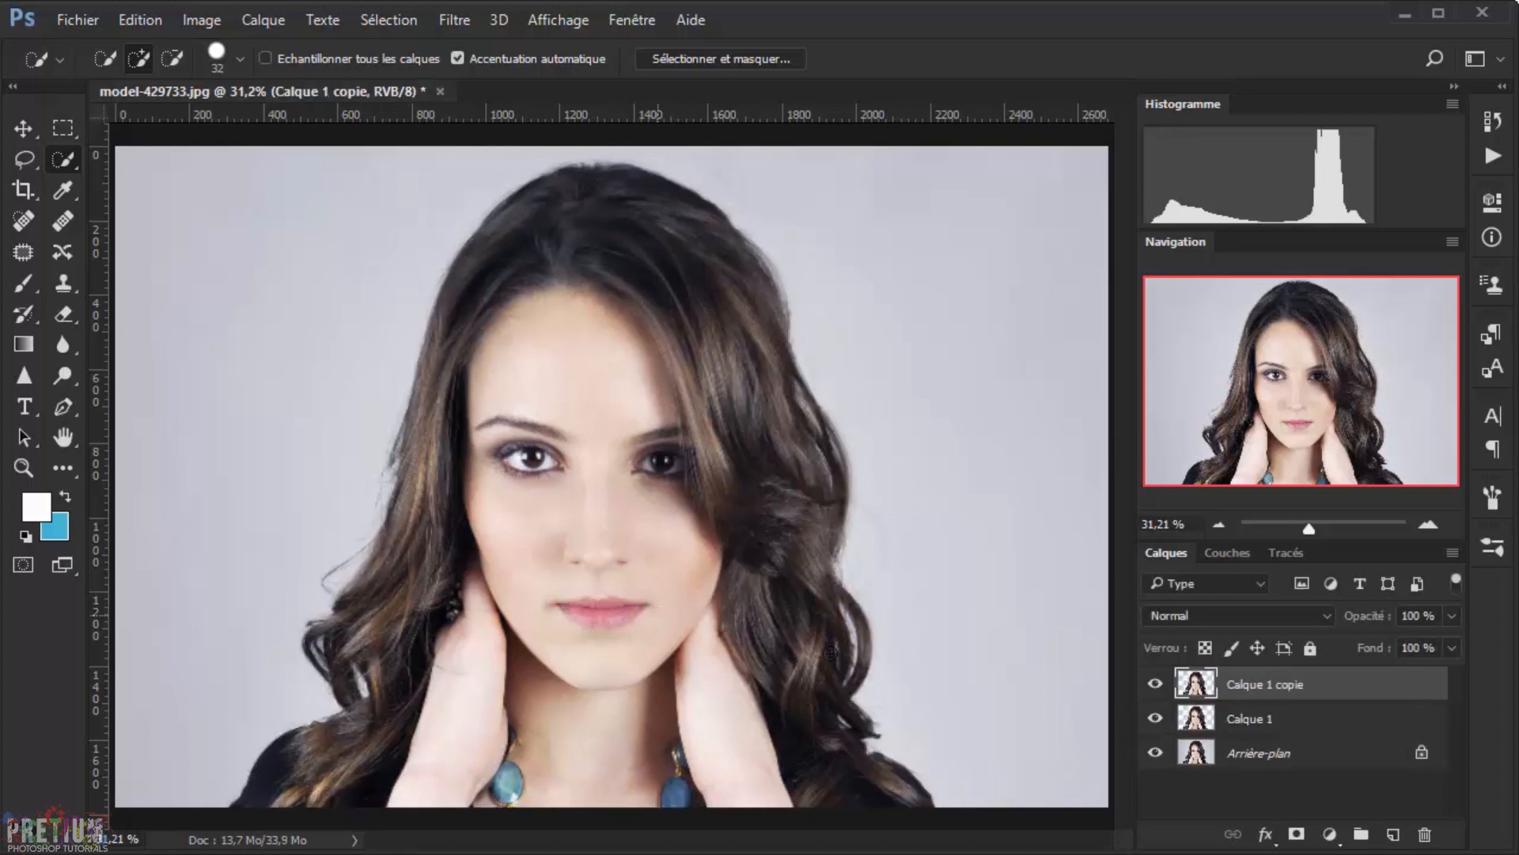
# - Add an empty layer directly above Arrière-plan and hide Calque 1, Calque 1 copie and Arrière-plan
pyautogui.click(1294, 762)
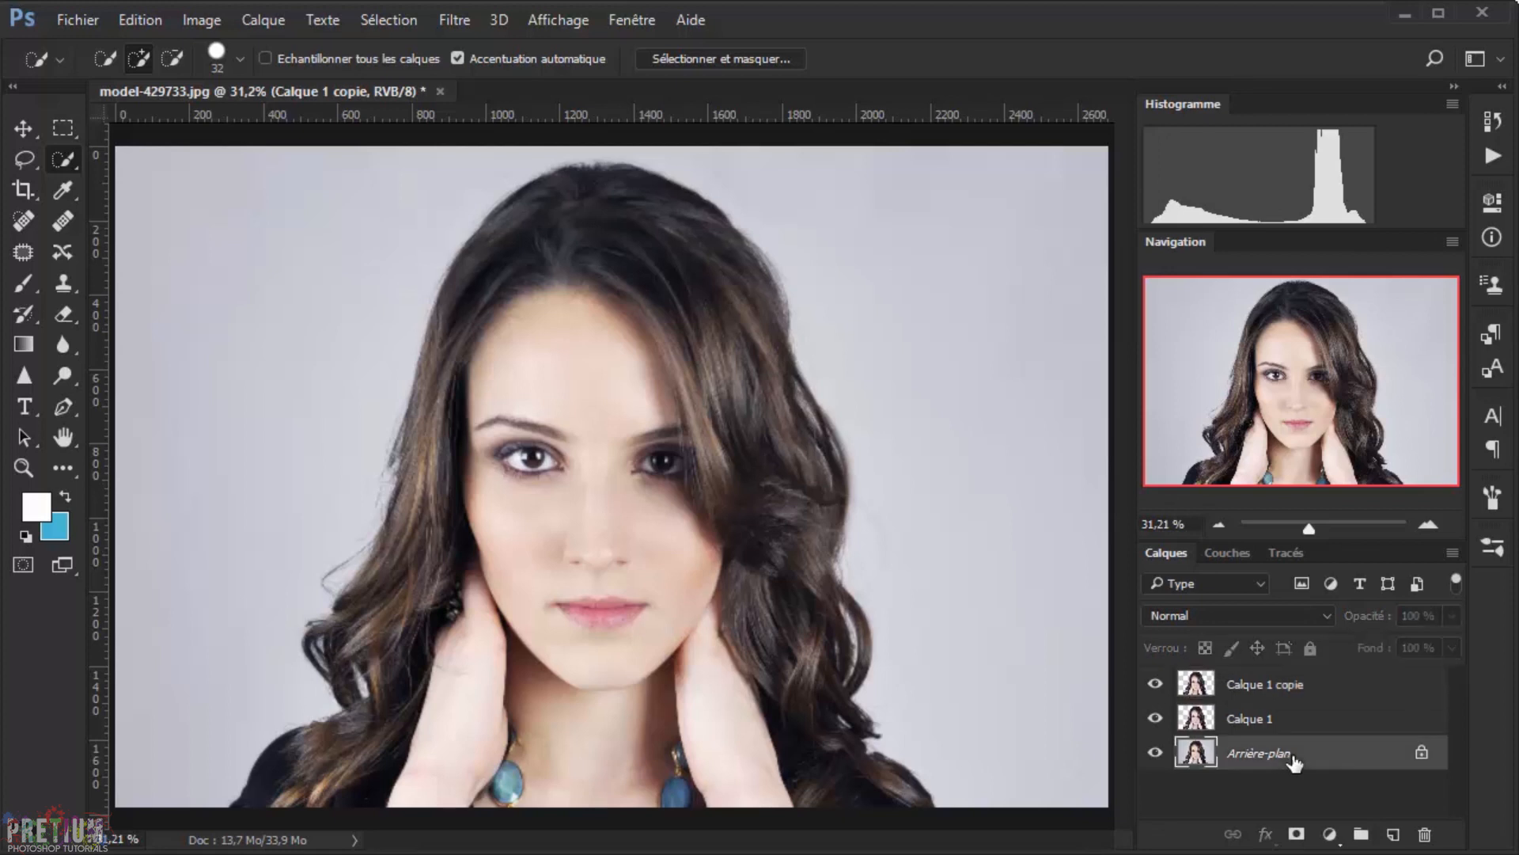
pyautogui.click(1393, 835)
pyautogui.click(1155, 718)
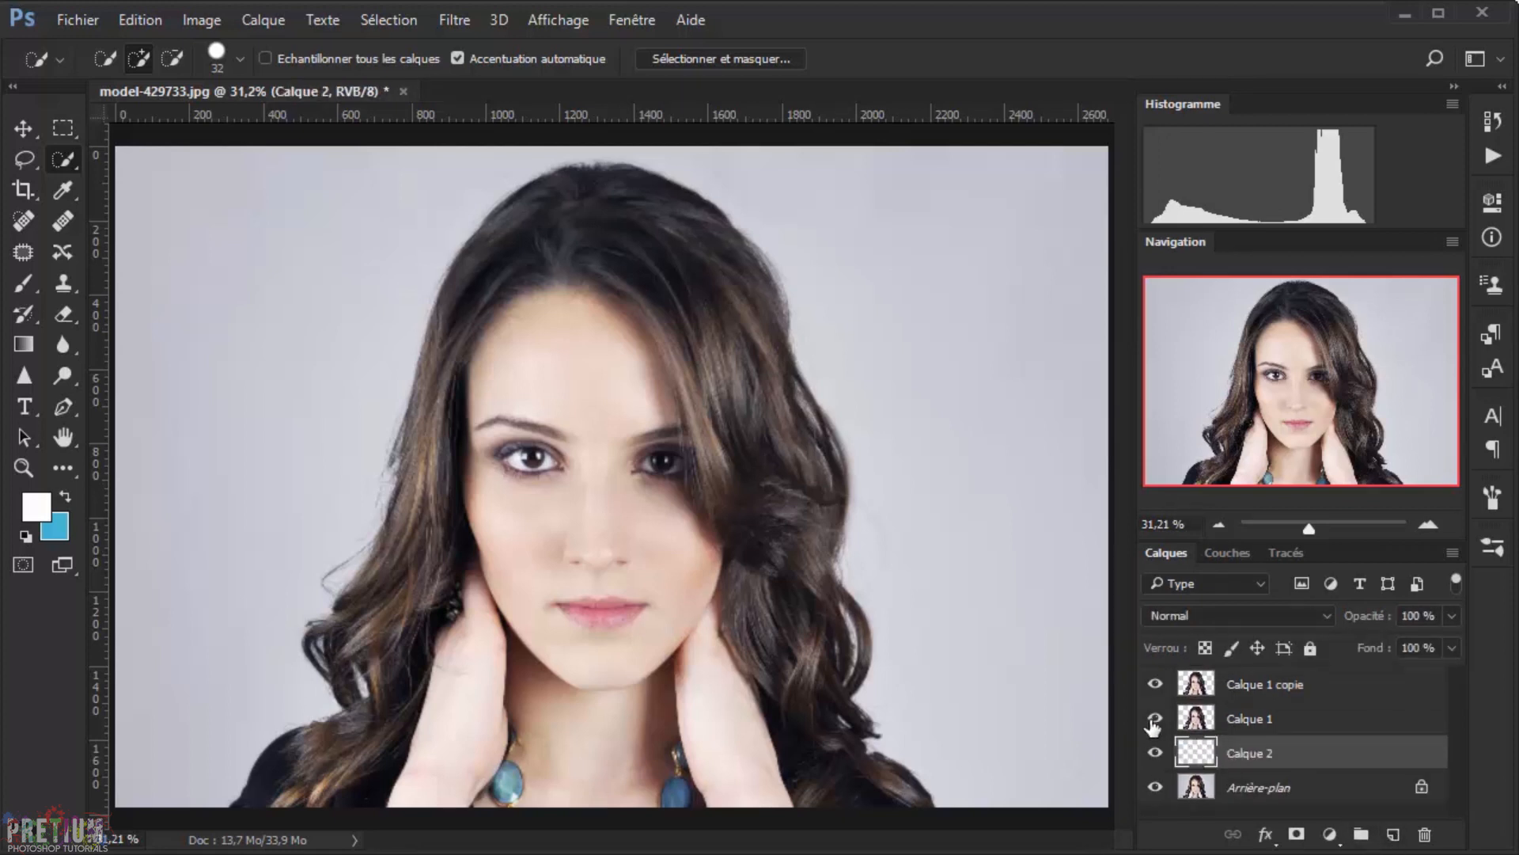
pyautogui.click(1155, 685)
pyautogui.click(1156, 788)
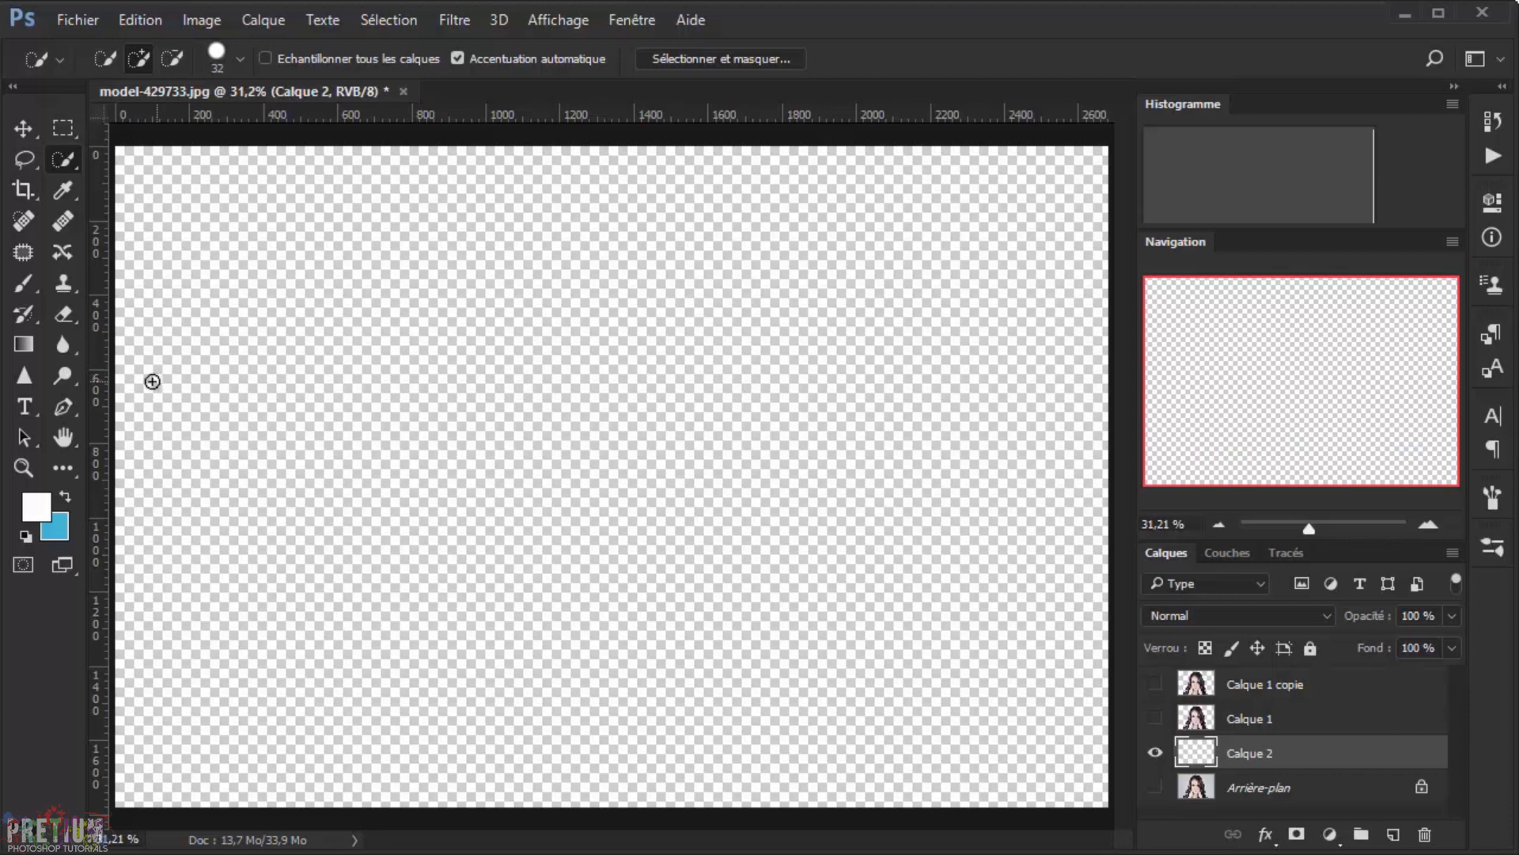
# - Edit the gradient from the red-green preset, setting its start colour stop to light grey RGB 239, 239, 239
pyautogui.click(21, 346)
pyautogui.click(117, 57)
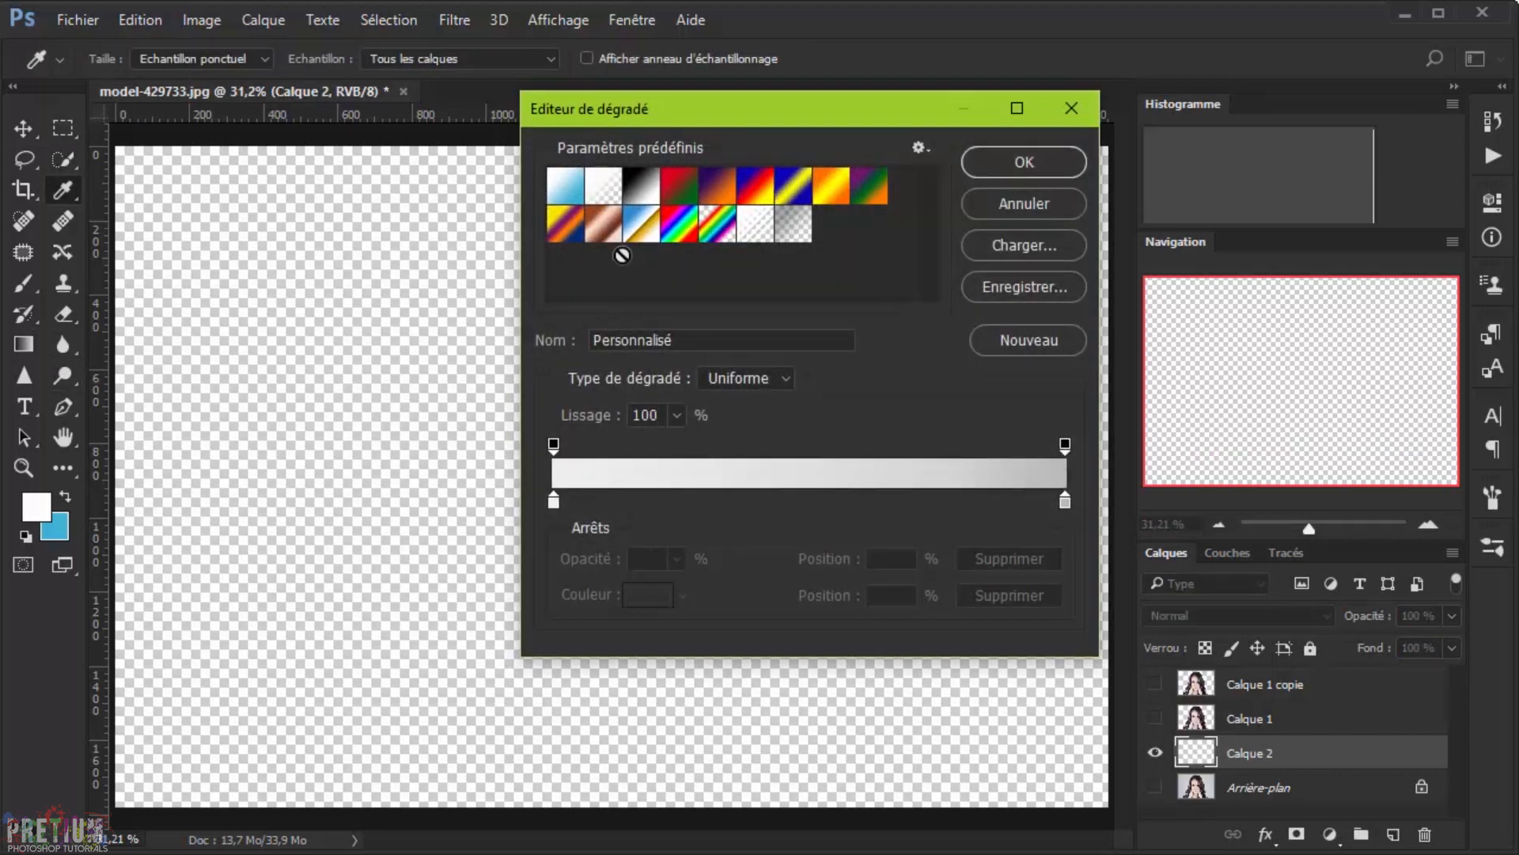
pyautogui.click(669, 192)
pyautogui.click(553, 501)
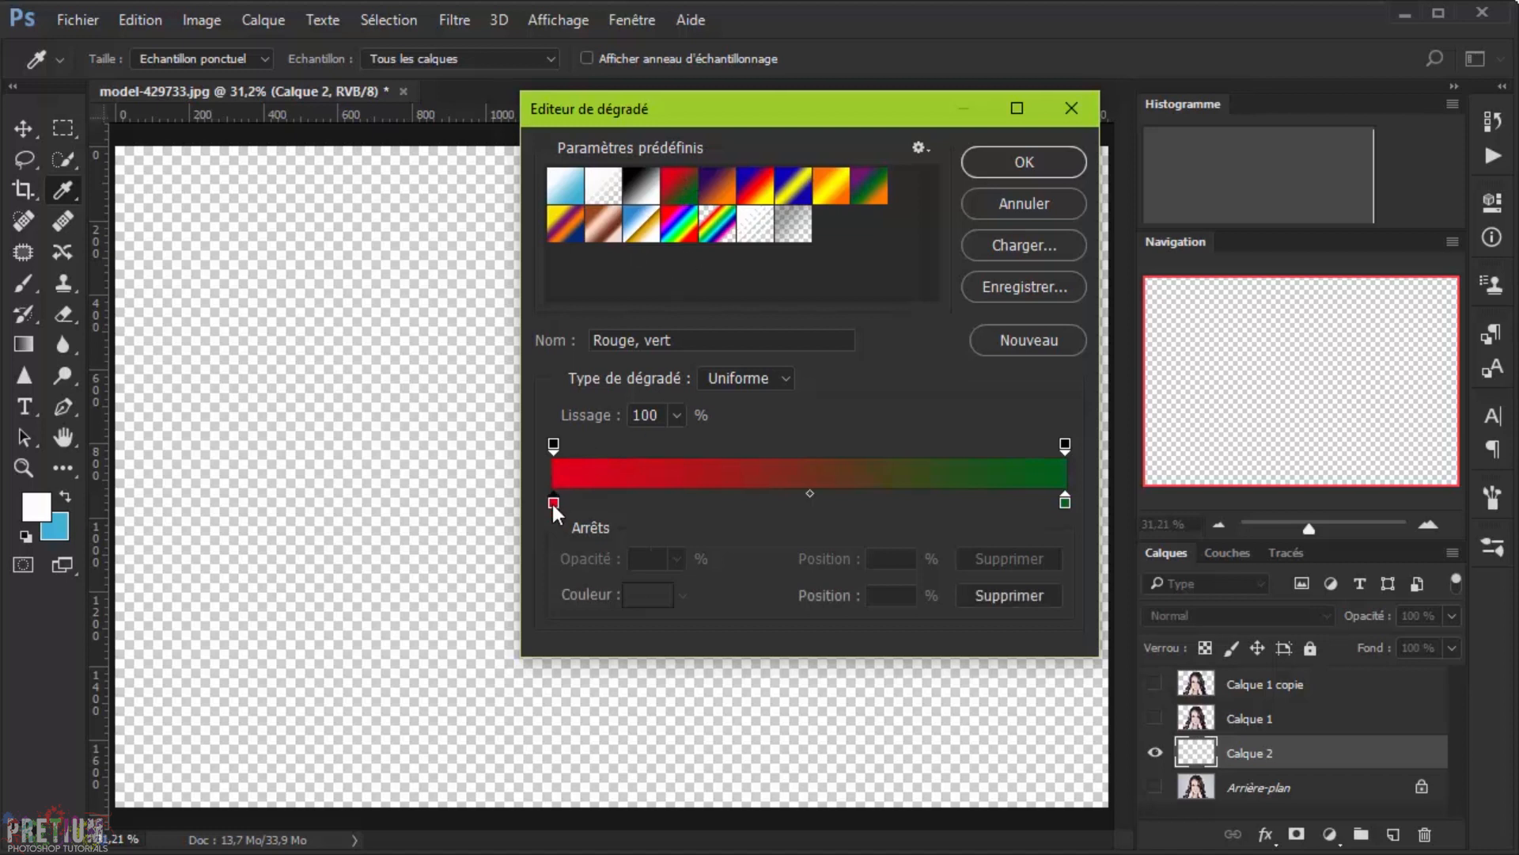
pyautogui.doubleClick(554, 501)
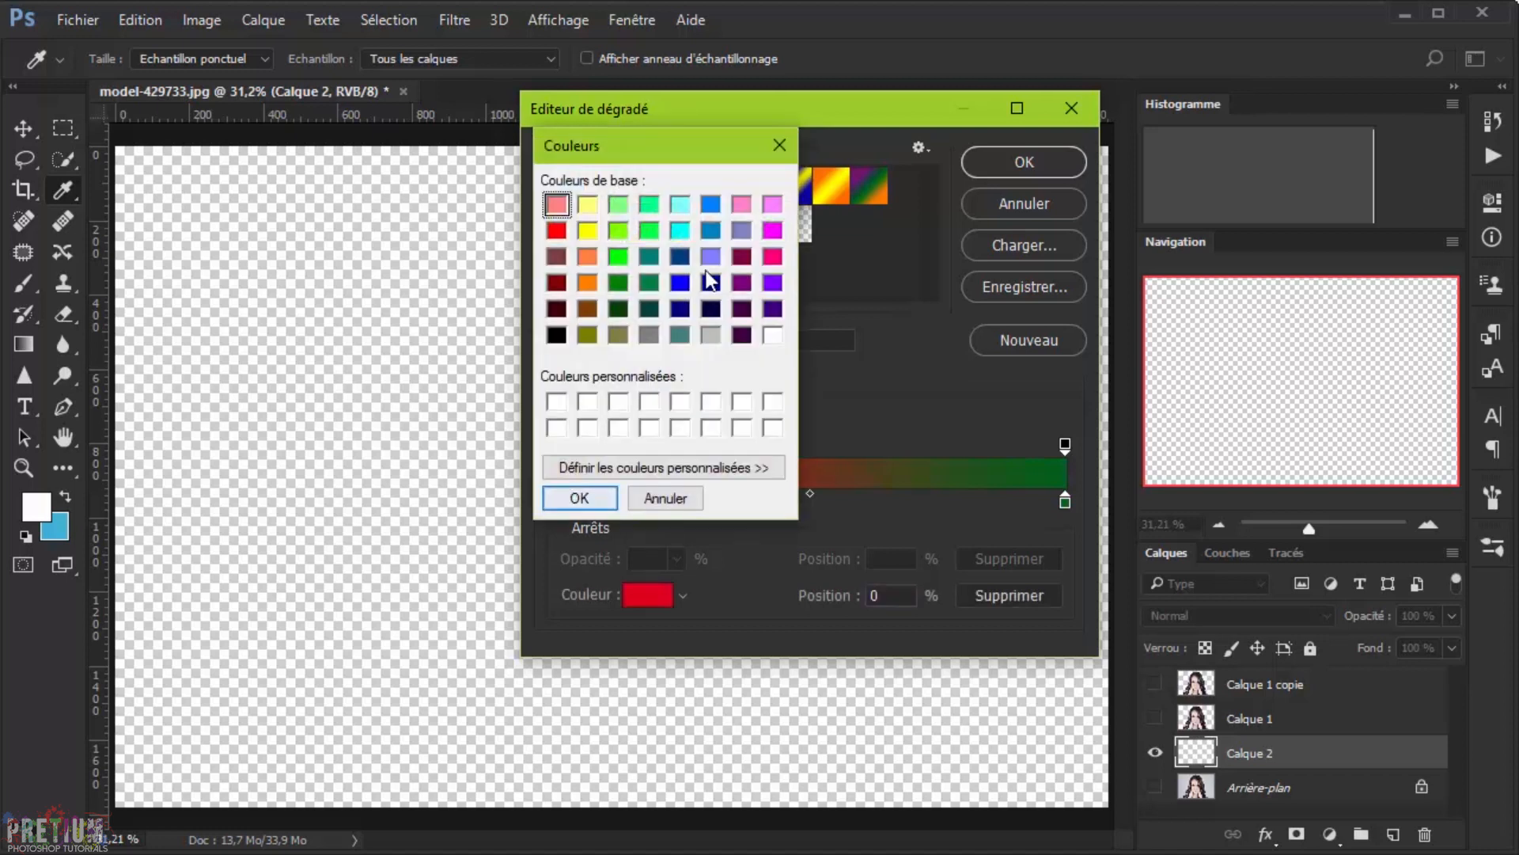
pyautogui.click(709, 334)
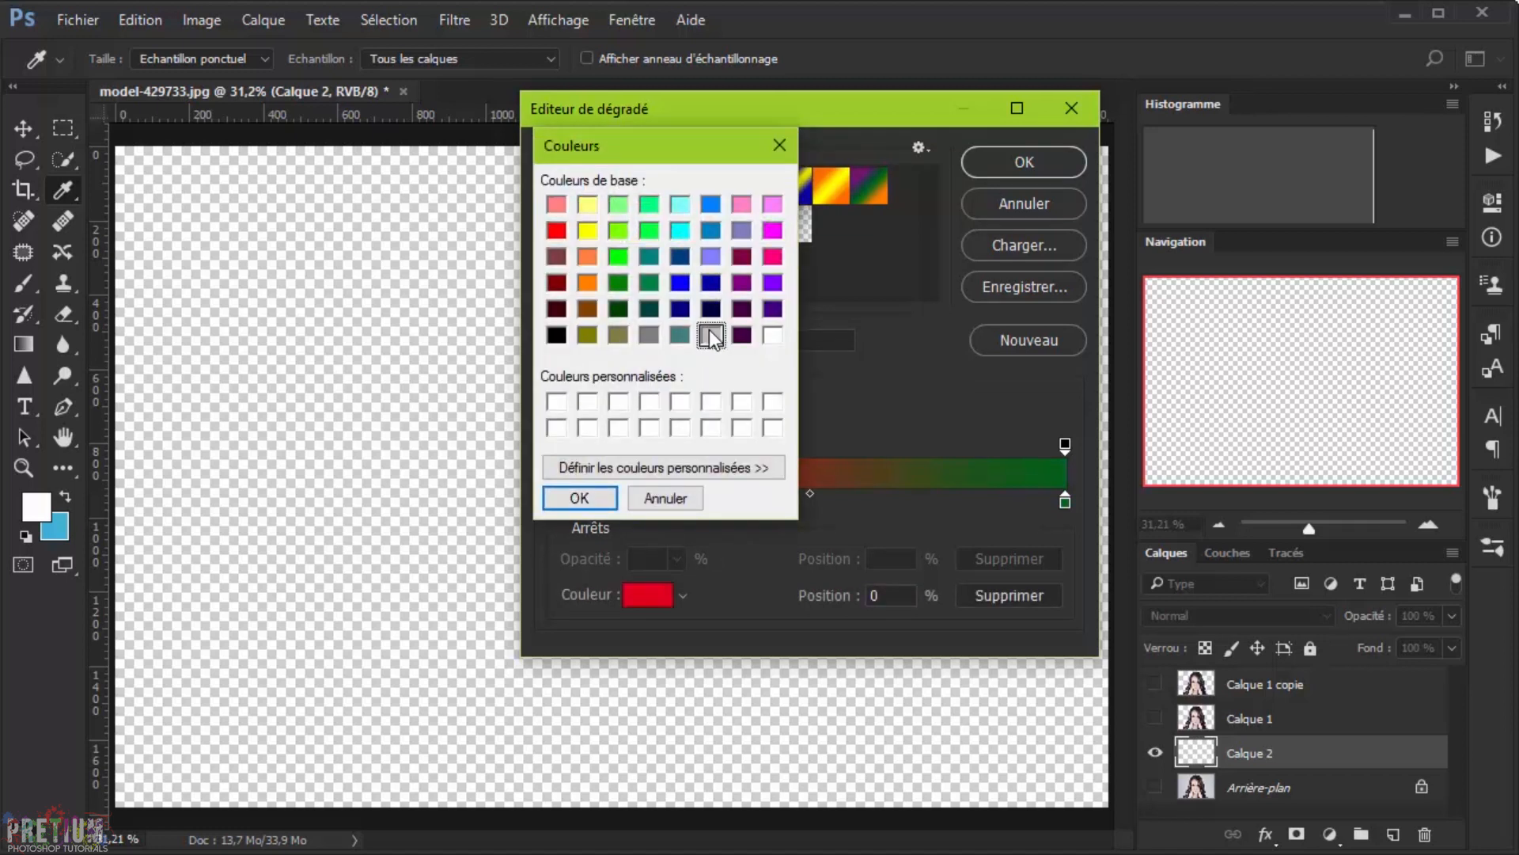
pyautogui.click(739, 466)
pyautogui.moveTo(1062, 231); pyautogui.dragTo(1057, 191)
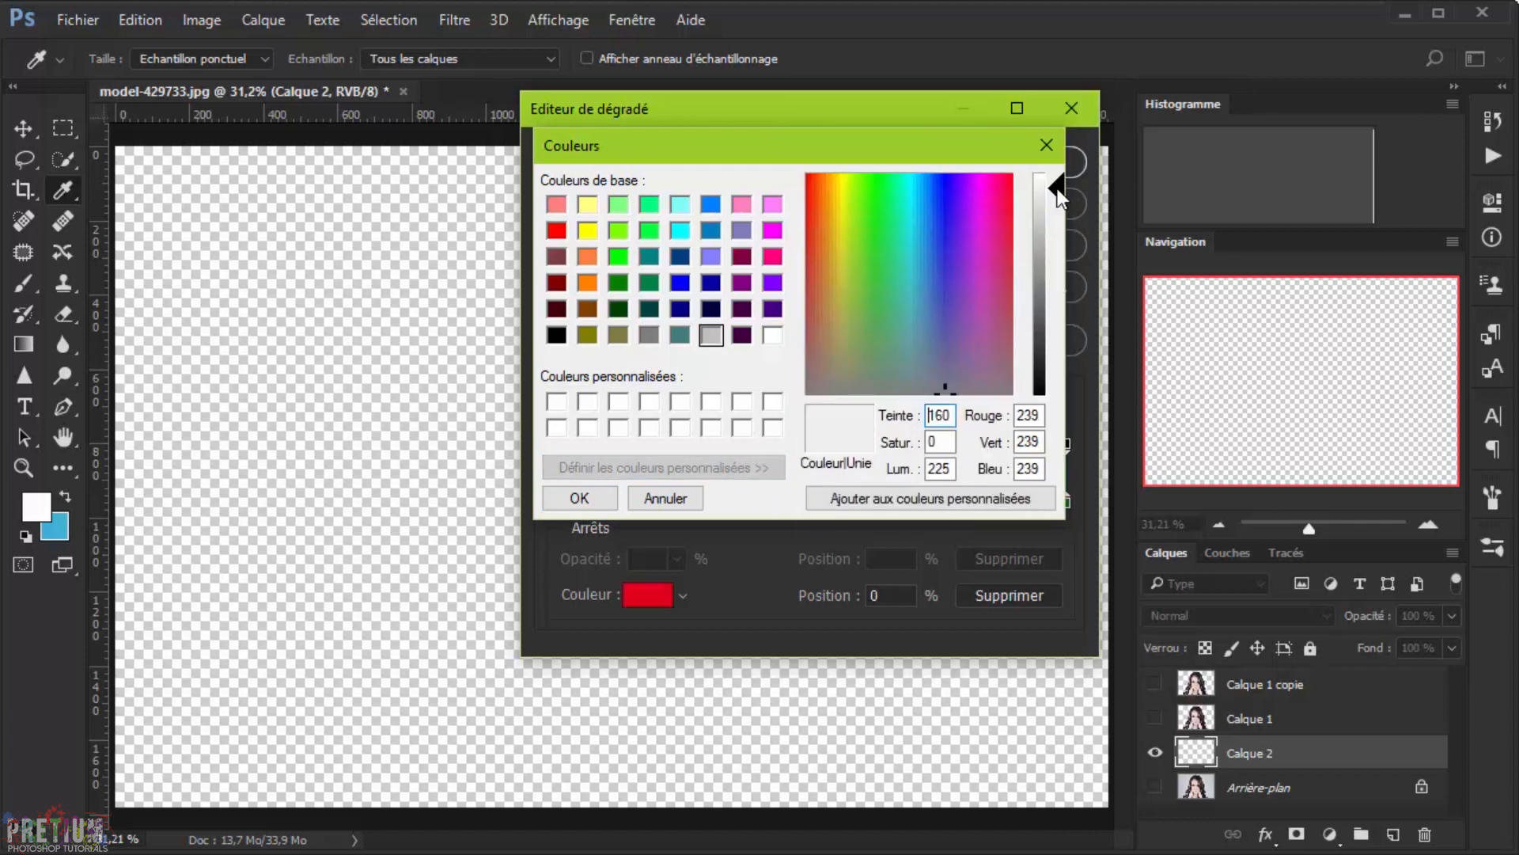
pyautogui.click(581, 506)
# - Set the gradient's end colour stop to a darker grey, RGB 177, 177, 177
pyautogui.click(1065, 502)
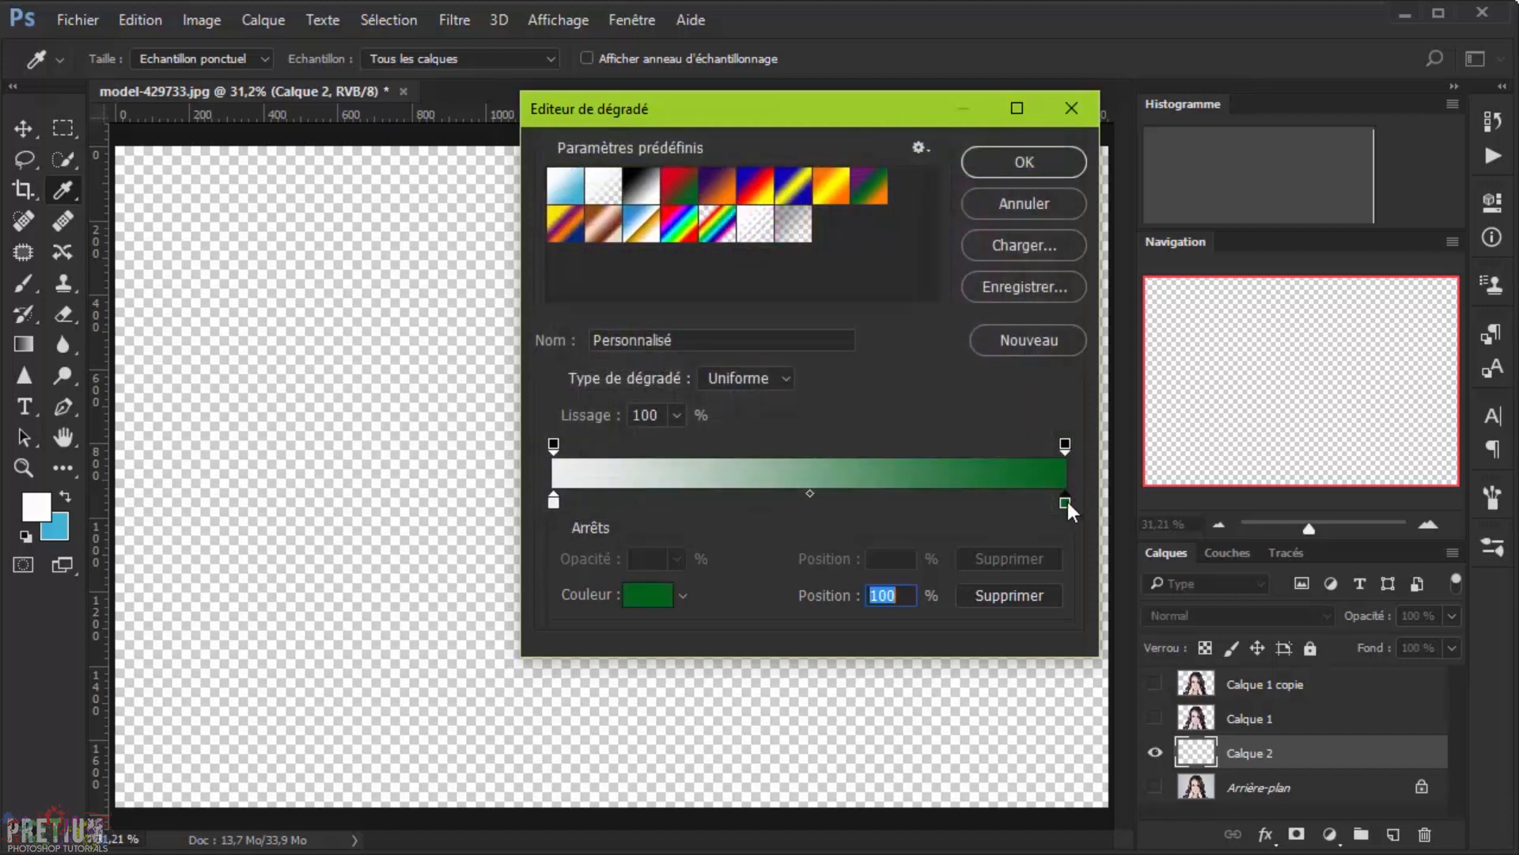
pyautogui.doubleClick(1065, 501)
pyautogui.click(711, 336)
pyautogui.click(682, 466)
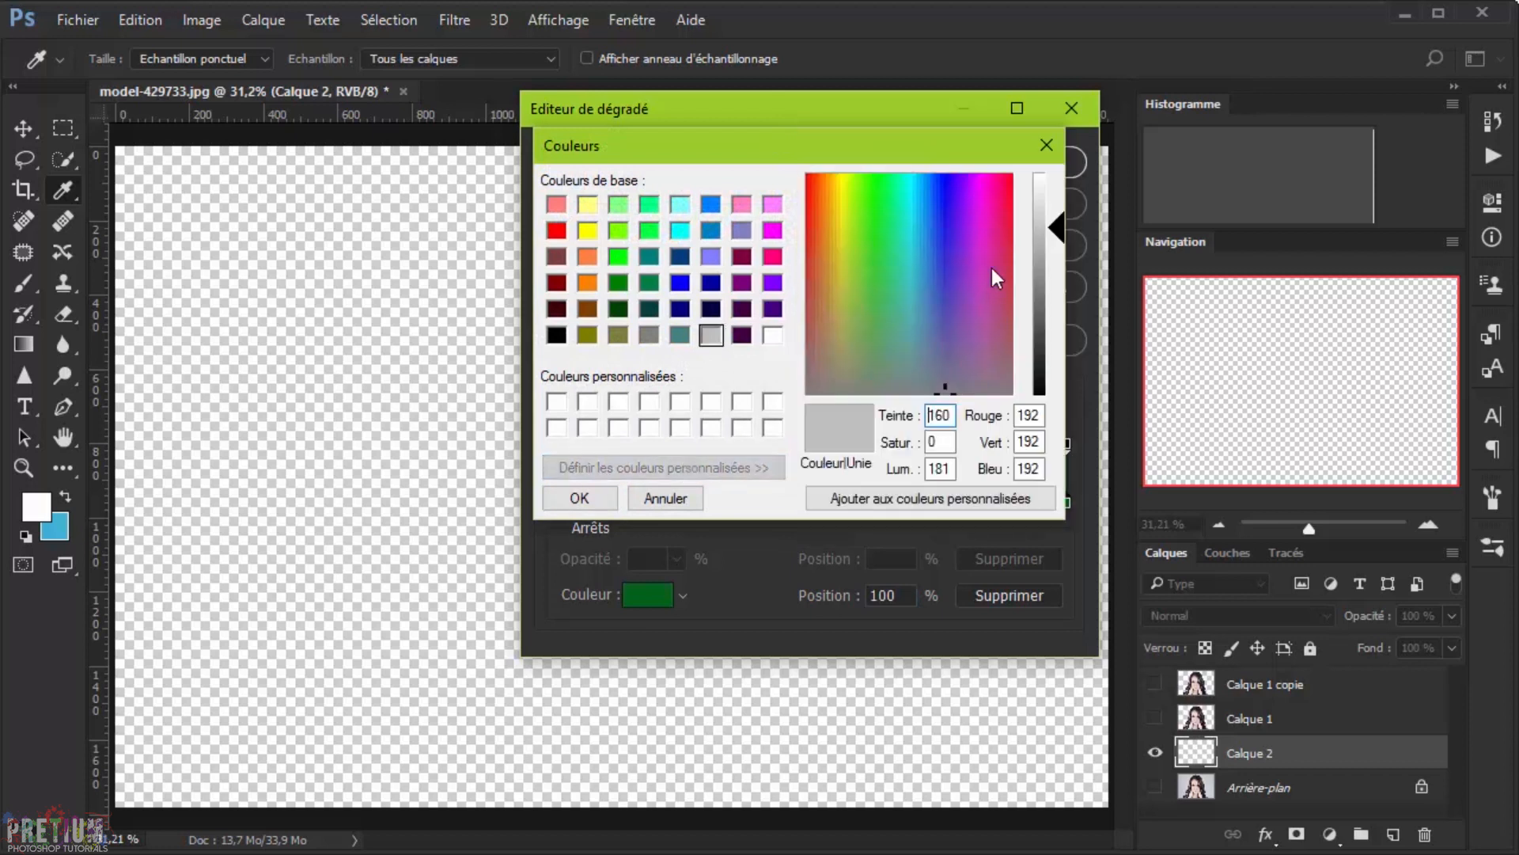
pyautogui.moveTo(1048, 226)
pyautogui.mouseDown()
pyautogui.moveTo(1051, 212)
pyautogui.moveTo(1053, 243)
pyautogui.mouseUp()
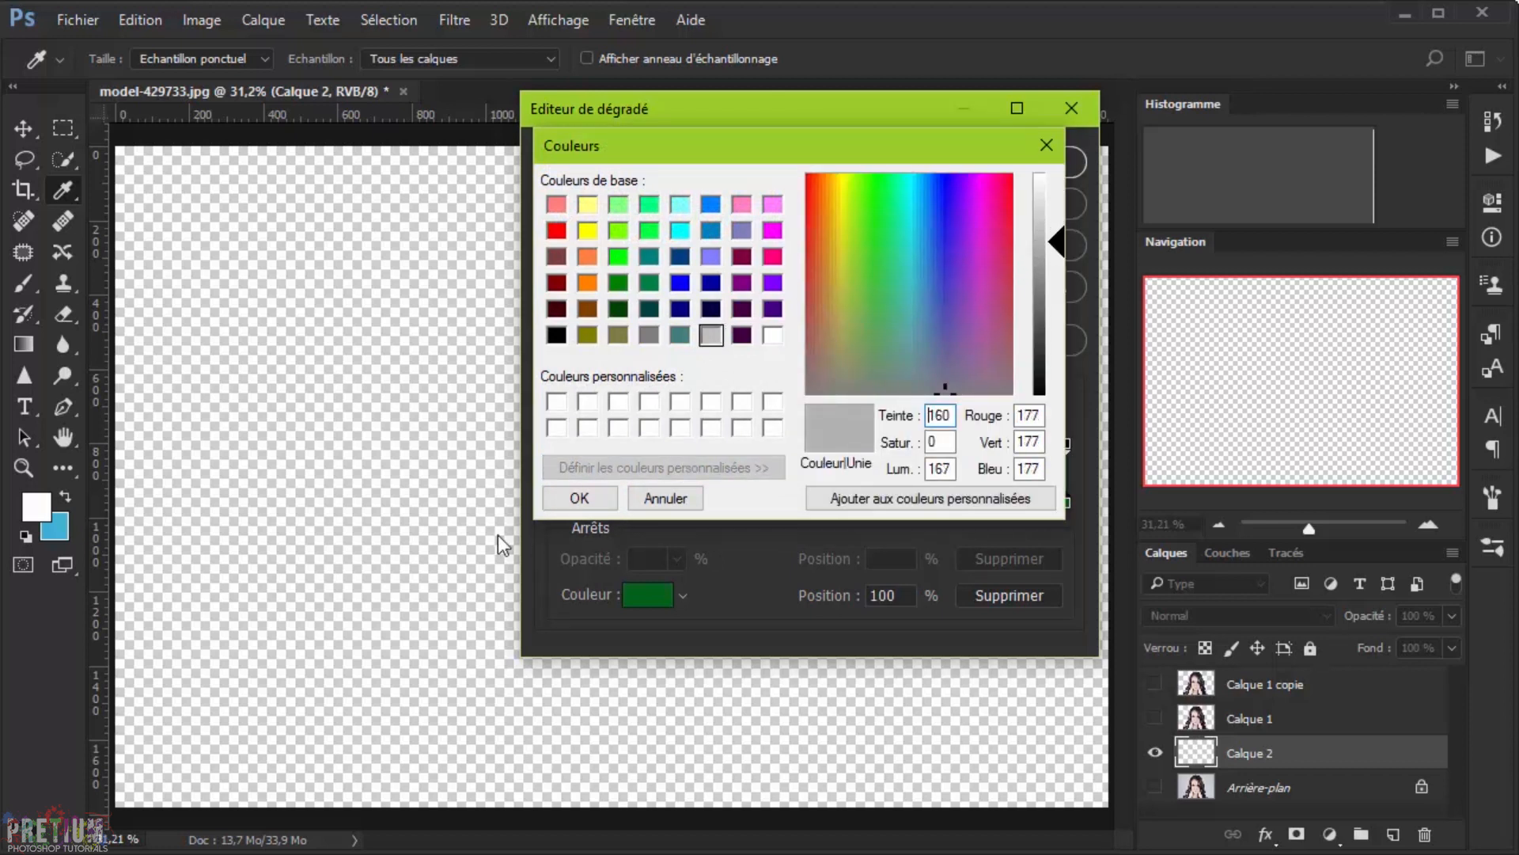
pyautogui.click(580, 498)
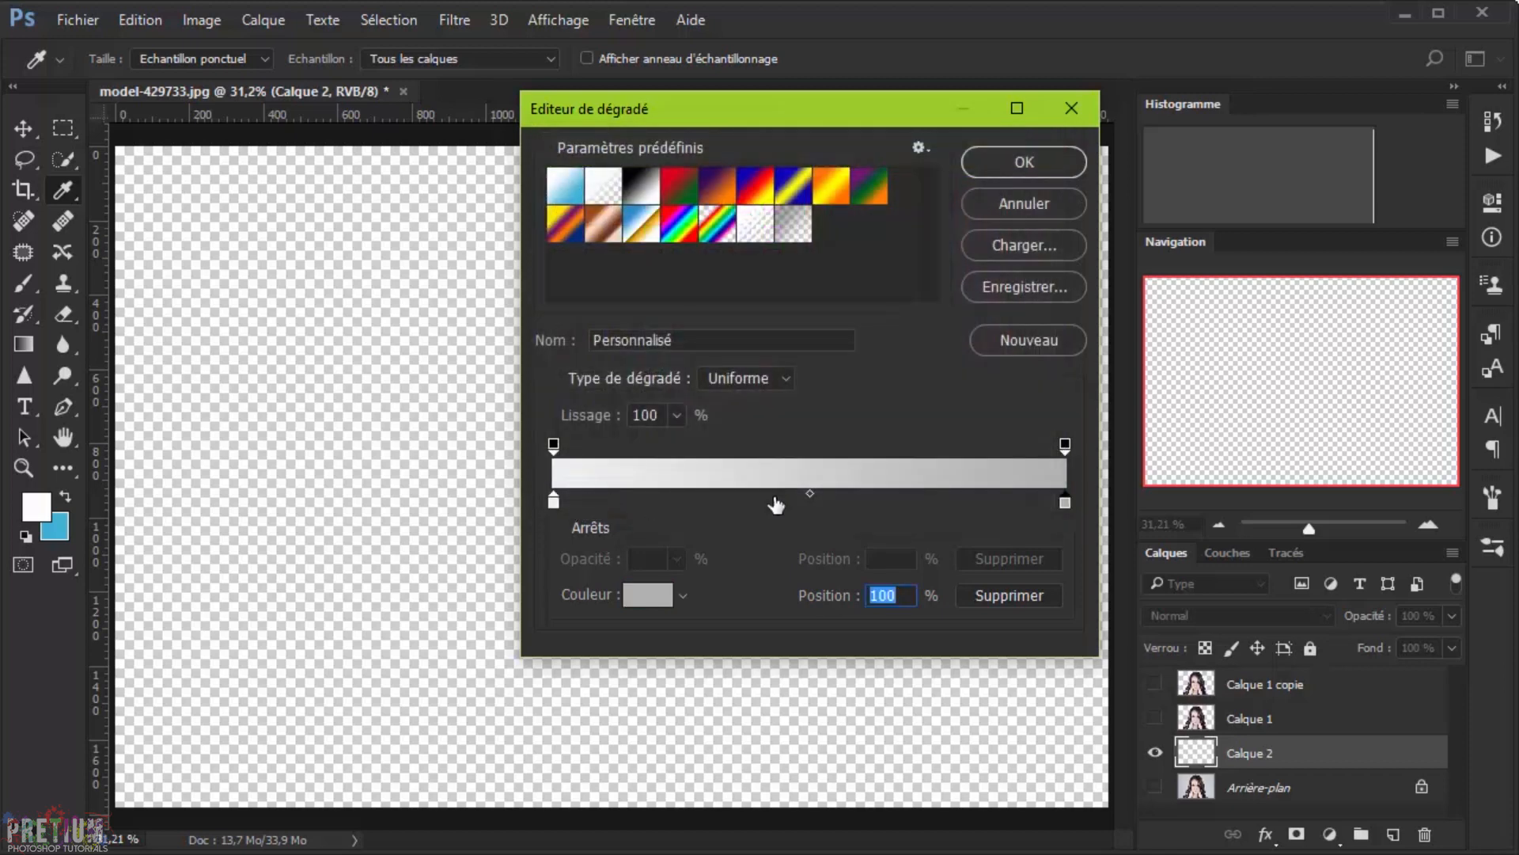
# - Move the gradient's midpoint to 80 % and fill Calque 2 with a radial gradient from the canvas centre to the upper-left corner
pyautogui.moveTo(810, 495); pyautogui.dragTo(963, 499)
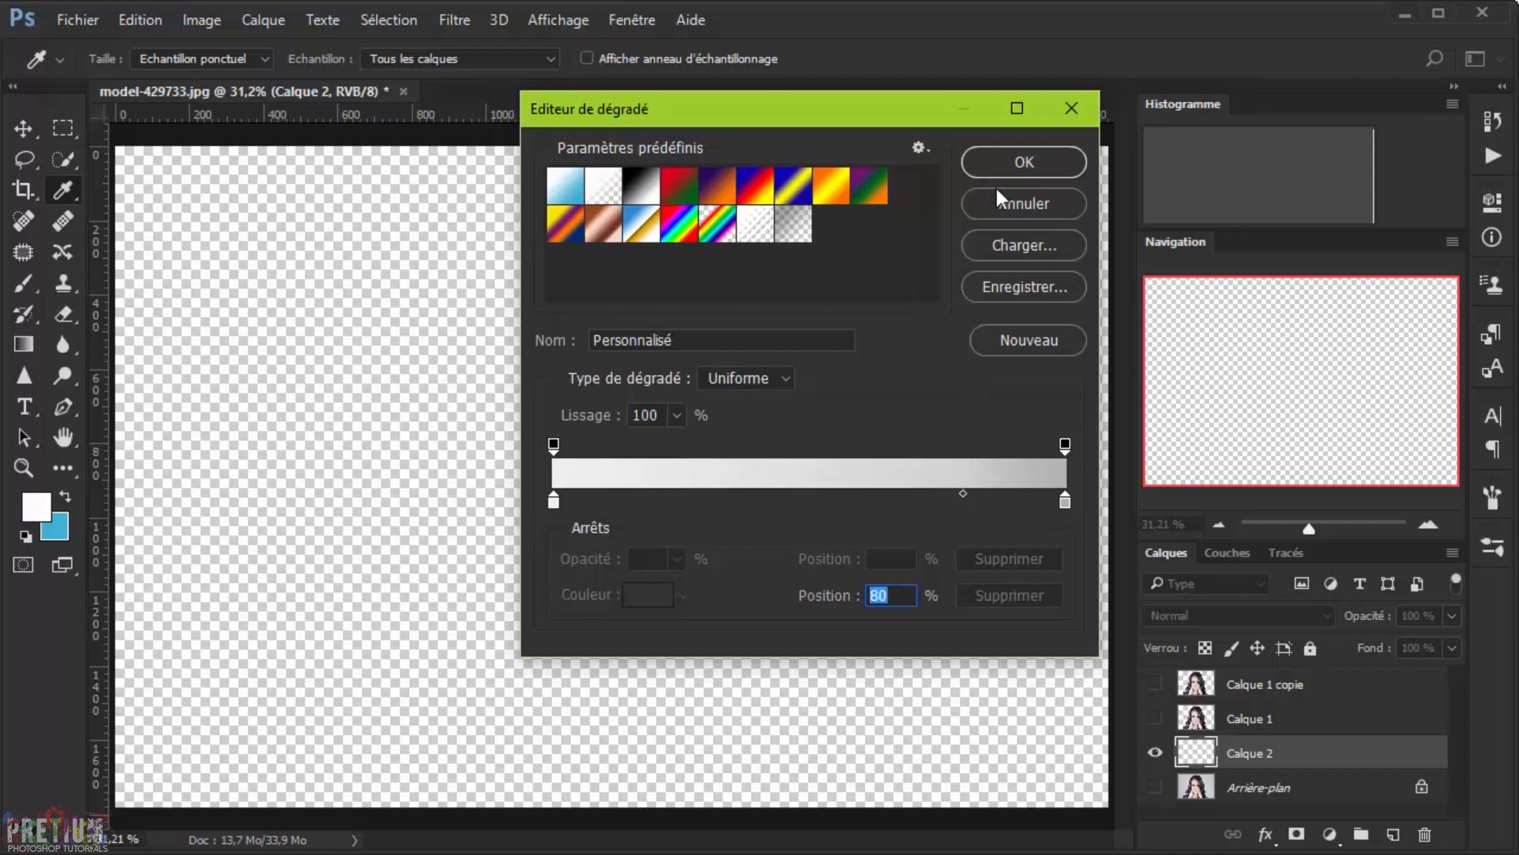
pyautogui.click(1013, 165)
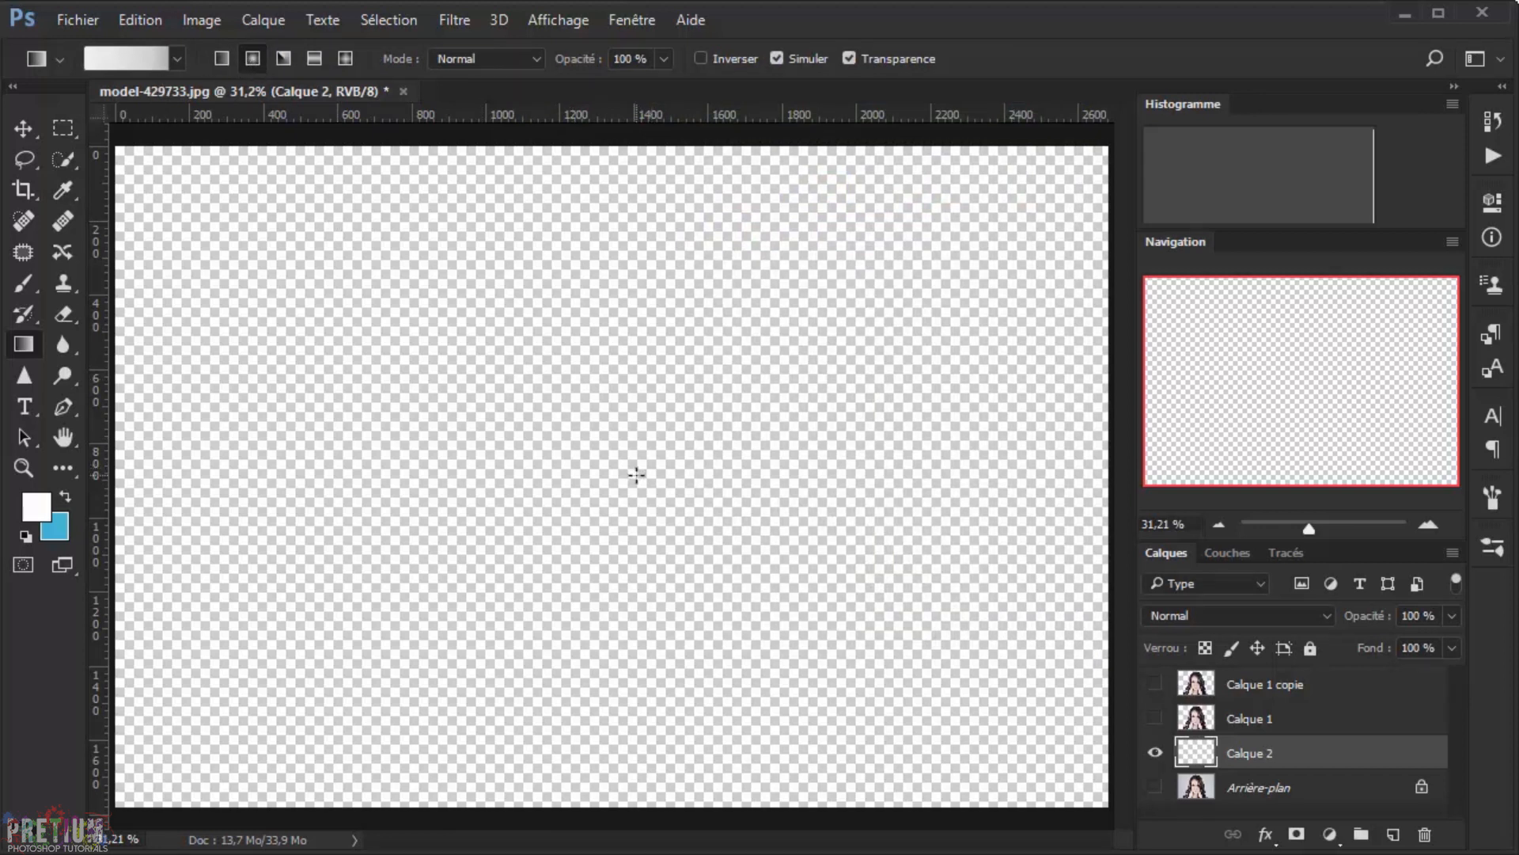
pyautogui.moveTo(637, 476); pyautogui.dragTo(127, 156)
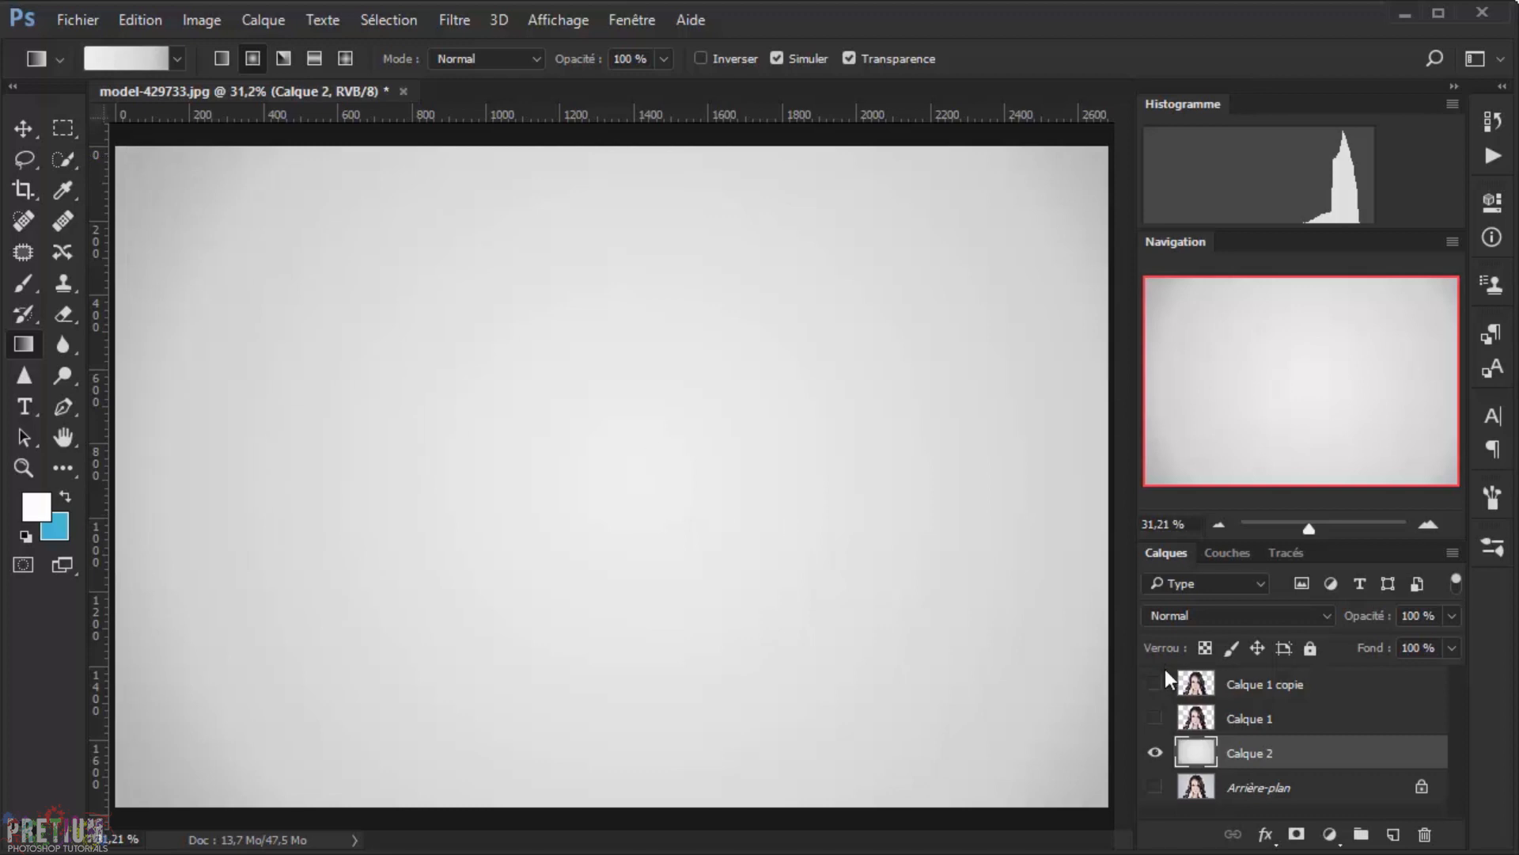
# - Show Calque 1 and warp its hair outward to the canvas's right edge with the Liquify filter, using a 557 brush
pyautogui.click(1157, 721)
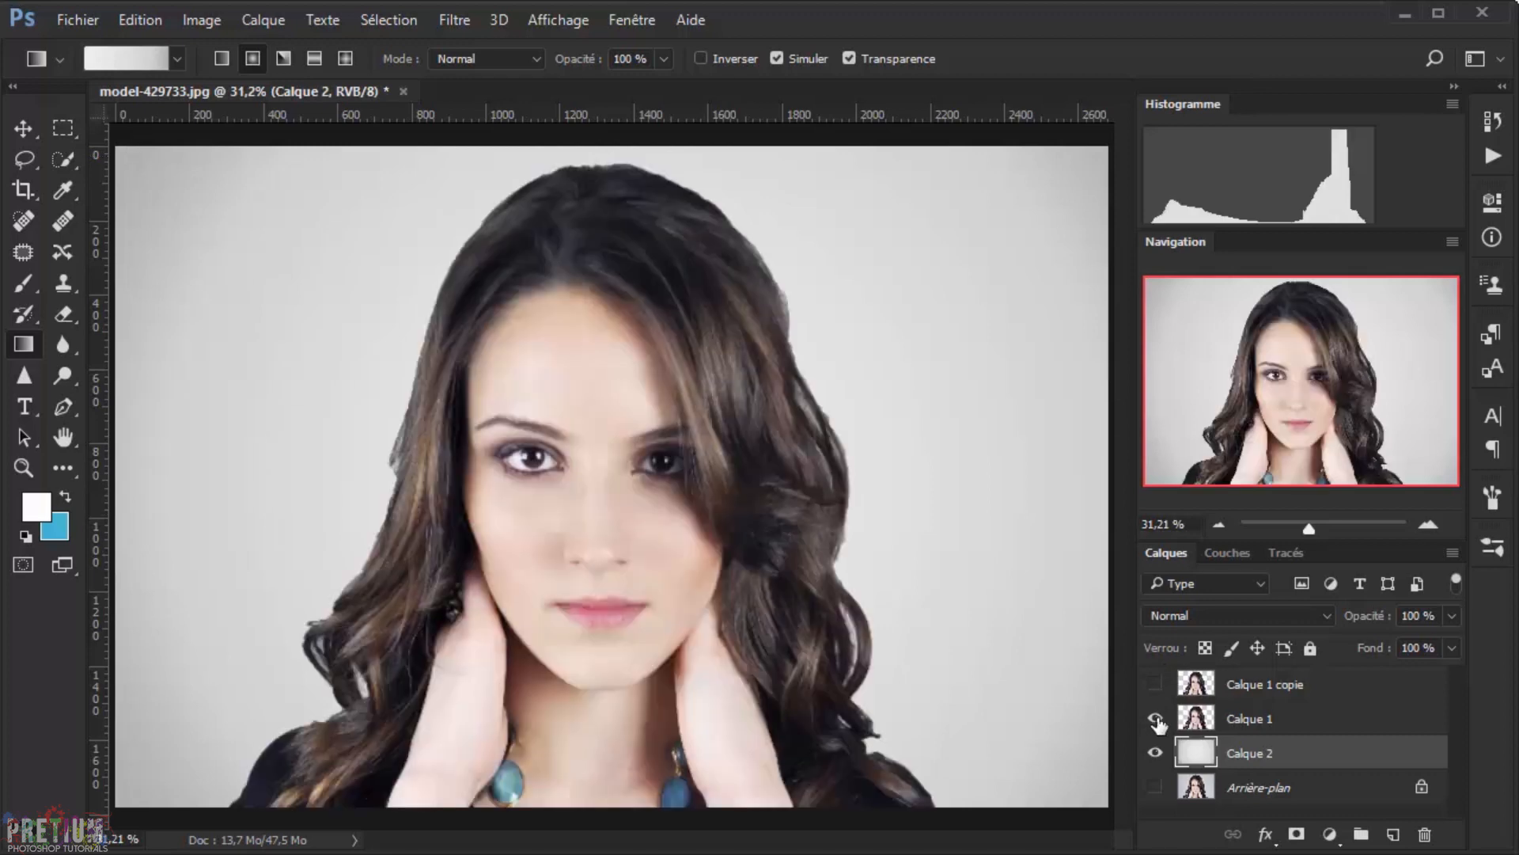
pyautogui.click(1256, 722)
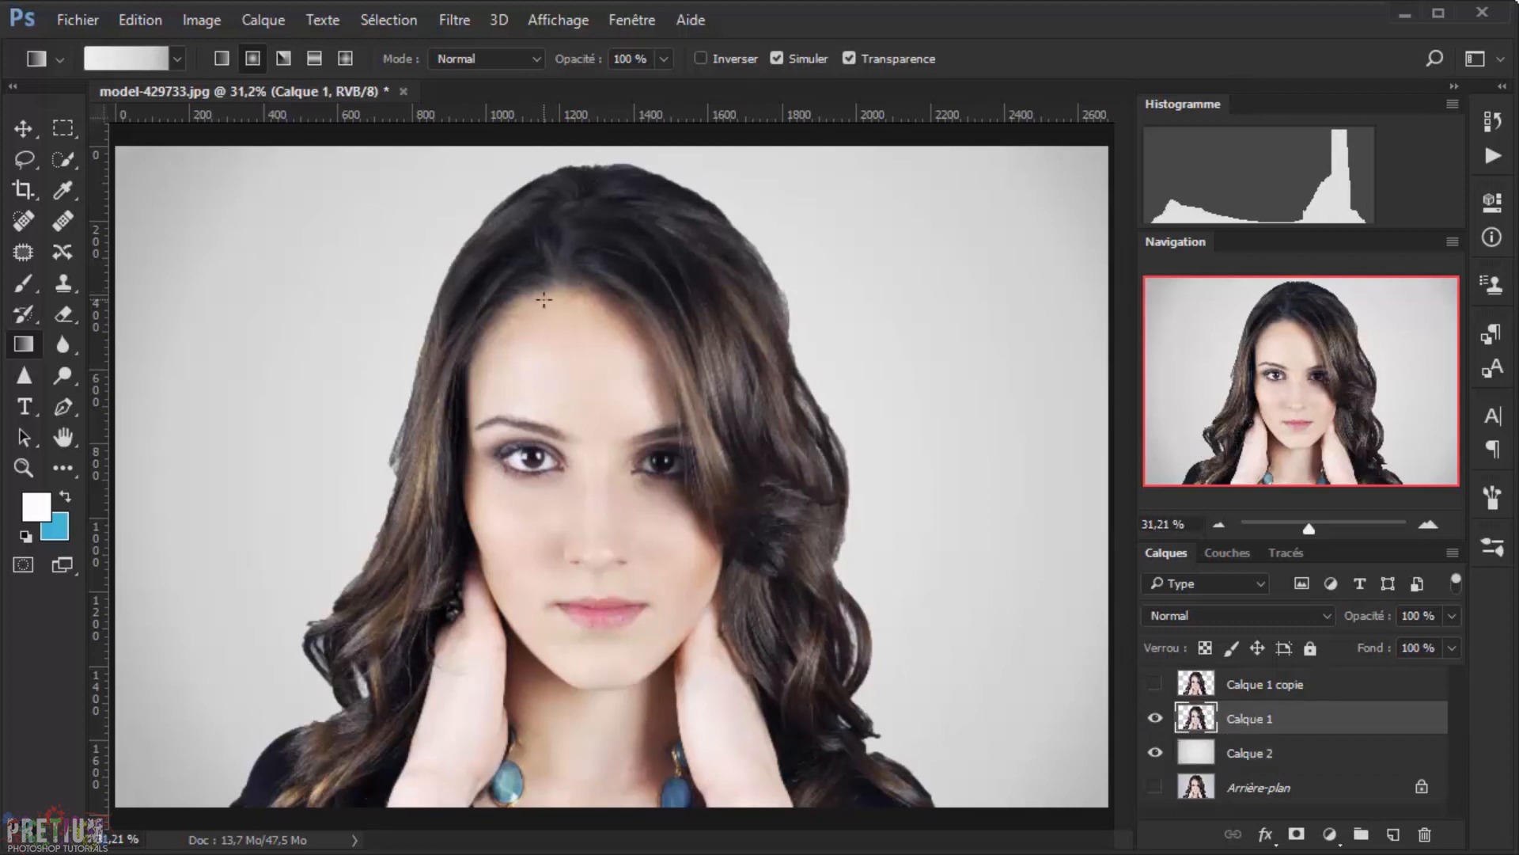
pyautogui.click(451, 20)
pyautogui.click(493, 203)
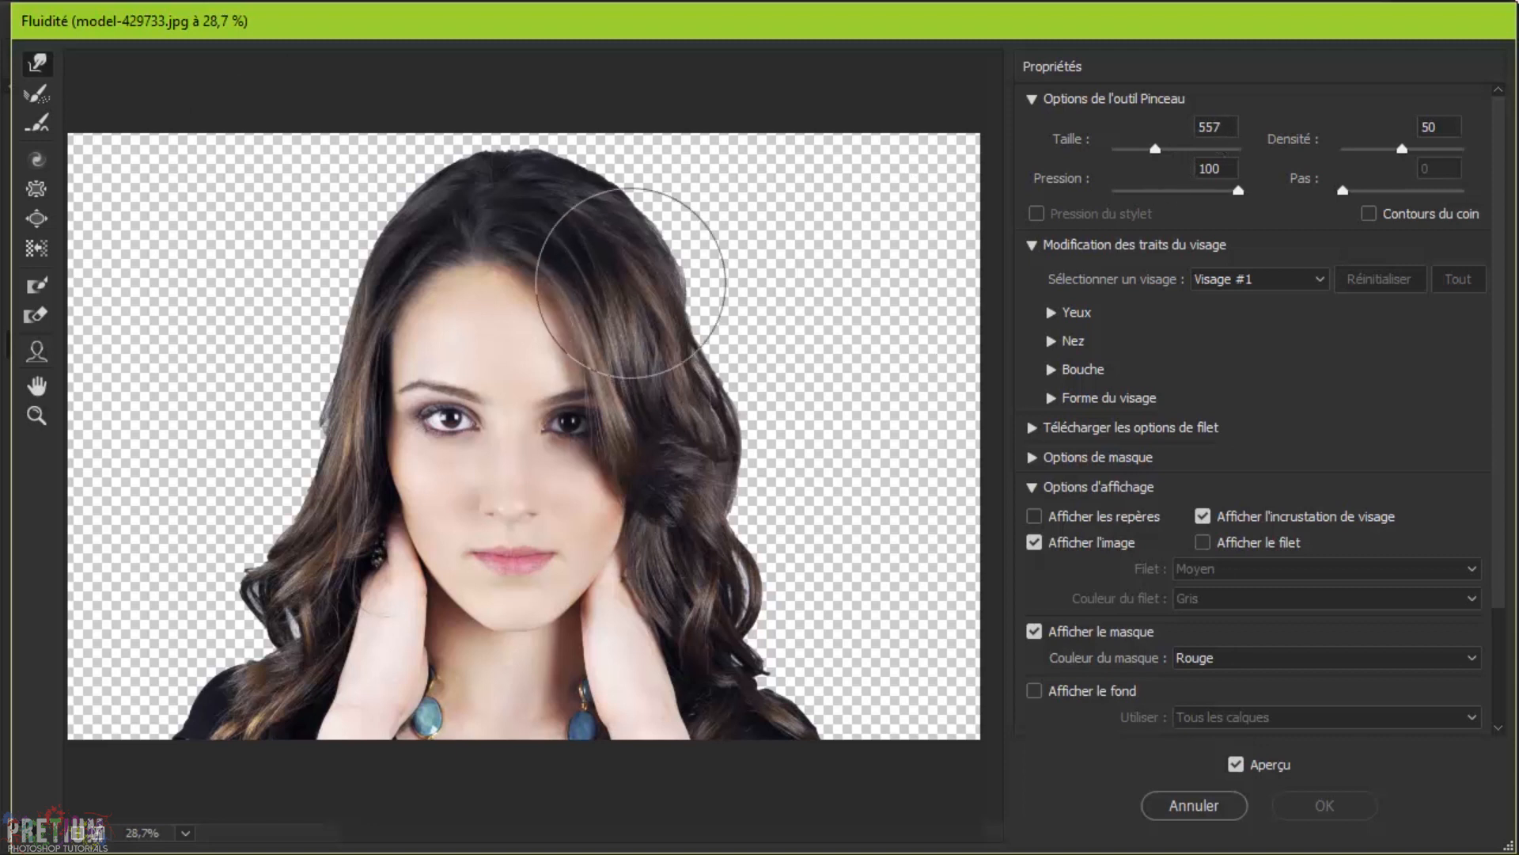
pyautogui.moveTo(605, 241)
pyautogui.mouseDown()
pyautogui.moveTo(753, 235)
pyautogui.moveTo(746, 388)
pyautogui.moveTo(787, 387)
pyautogui.moveTo(665, 377)
pyautogui.moveTo(724, 357)
pyautogui.mouseUp()
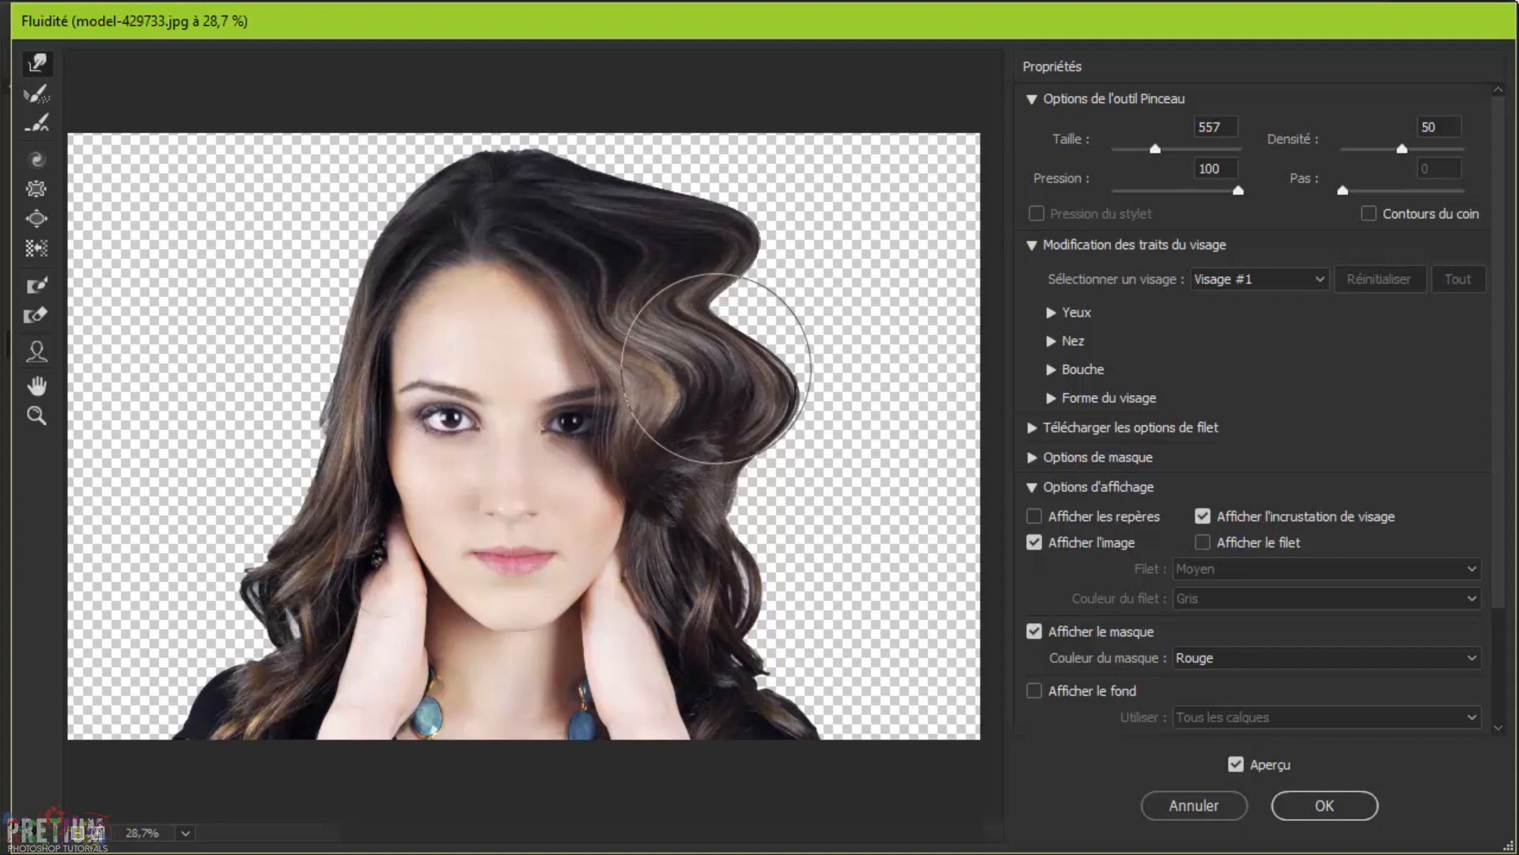
pyautogui.moveTo(689, 261)
pyautogui.mouseDown()
pyautogui.moveTo(716, 269)
pyautogui.moveTo(644, 322)
pyautogui.moveTo(695, 367)
pyautogui.moveTo(708, 446)
pyautogui.moveTo(810, 435)
pyautogui.moveTo(762, 539)
pyautogui.moveTo(874, 537)
pyautogui.moveTo(737, 537)
pyautogui.moveTo(818, 498)
pyautogui.moveTo(728, 594)
pyautogui.moveTo(814, 627)
pyautogui.moveTo(787, 677)
pyautogui.moveTo(719, 676)
pyautogui.moveTo(902, 651)
pyautogui.moveTo(841, 685)
pyautogui.moveTo(876, 724)
pyautogui.moveTo(814, 695)
pyautogui.moveTo(773, 728)
pyautogui.moveTo(815, 669)
pyautogui.moveTo(812, 614)
pyautogui.moveTo(865, 511)
pyautogui.moveTo(807, 440)
pyautogui.moveTo(897, 464)
pyautogui.moveTo(854, 560)
pyautogui.moveTo(910, 543)
pyautogui.moveTo(865, 661)
pyautogui.moveTo(983, 677)
pyautogui.mouseUp()
pyautogui.moveTo(841, 298)
pyautogui.mouseDown()
pyautogui.moveTo(888, 264)
pyautogui.moveTo(712, 254)
pyautogui.moveTo(871, 278)
pyautogui.moveTo(847, 395)
pyautogui.moveTo(865, 333)
pyautogui.moveTo(671, 205)
pyautogui.moveTo(800, 265)
pyautogui.moveTo(854, 246)
pyautogui.moveTo(602, 229)
pyautogui.moveTo(645, 173)
pyautogui.moveTo(543, 111)
pyautogui.moveTo(553, 166)
pyautogui.moveTo(631, 135)
pyautogui.moveTo(762, 207)
pyautogui.moveTo(834, 170)
pyautogui.moveTo(719, 187)
pyautogui.moveTo(780, 136)
pyautogui.moveTo(815, 129)
pyautogui.moveTo(725, 124)
pyautogui.moveTo(774, 178)
pyautogui.moveTo(707, 173)
pyautogui.moveTo(716, 194)
pyautogui.moveTo(724, 167)
pyautogui.moveTo(863, 217)
pyautogui.moveTo(830, 236)
pyautogui.moveTo(839, 207)
pyautogui.moveTo(910, 316)
pyautogui.moveTo(940, 331)
pyautogui.moveTo(898, 344)
pyautogui.mouseUp()
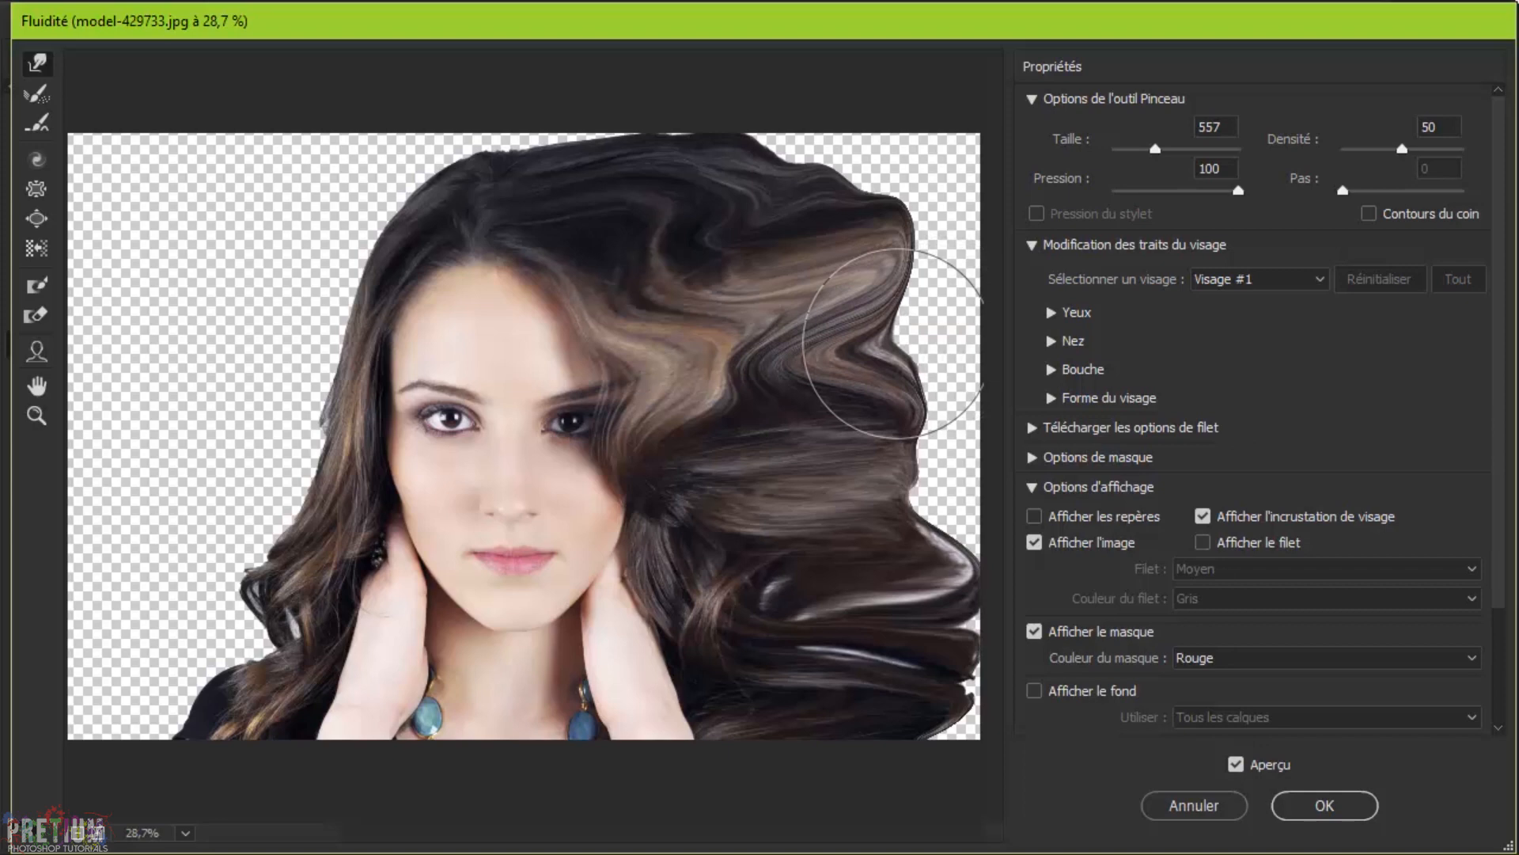
pyautogui.click(1331, 809)
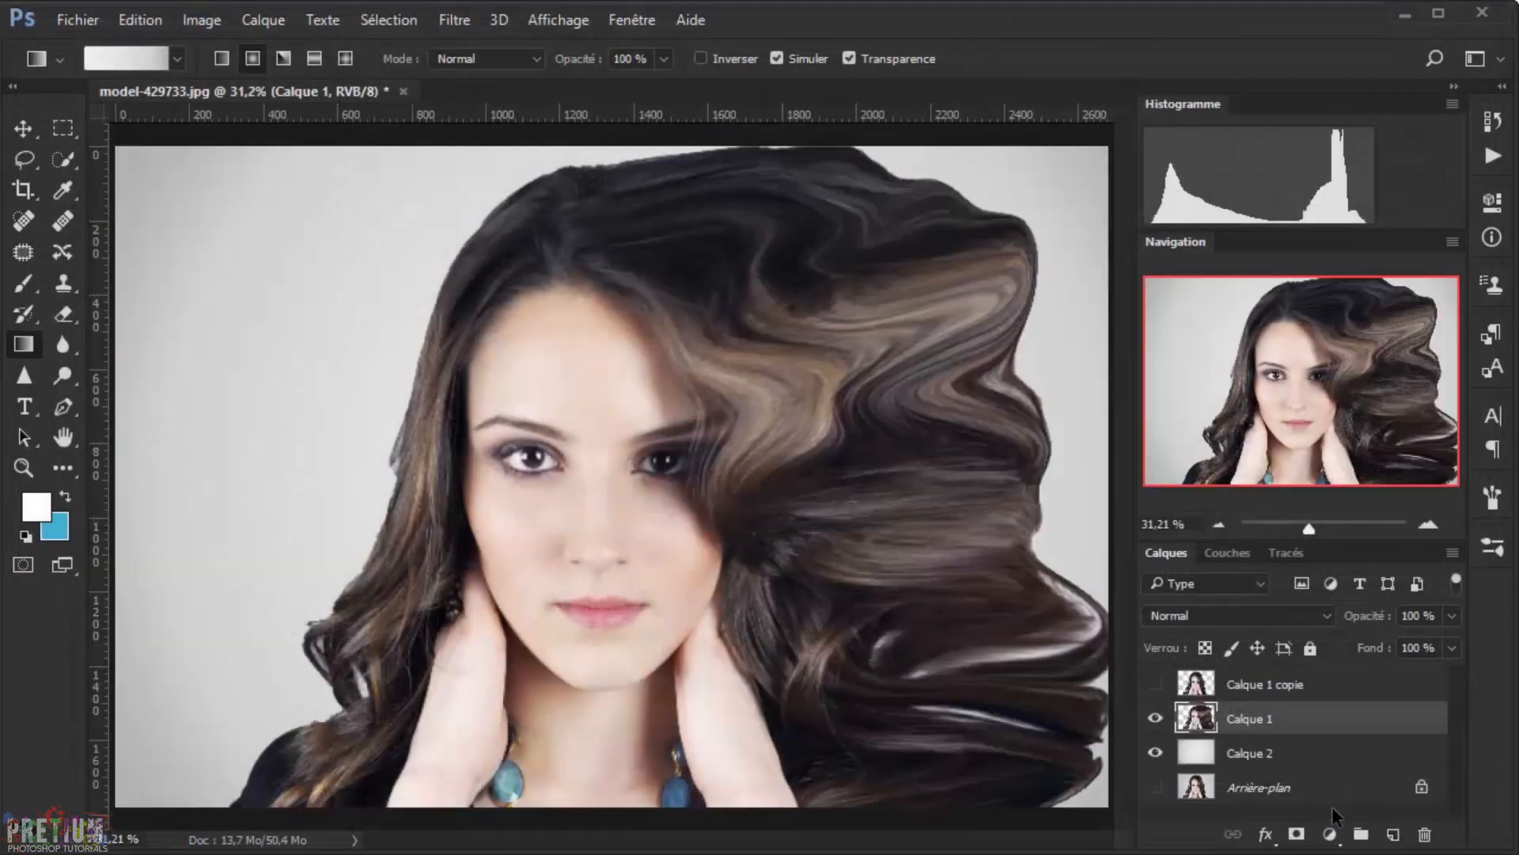
# - Show Calque 1 copie and give it a white layer mask, and add a black mask to Calque 1
pyautogui.click(1156, 685)
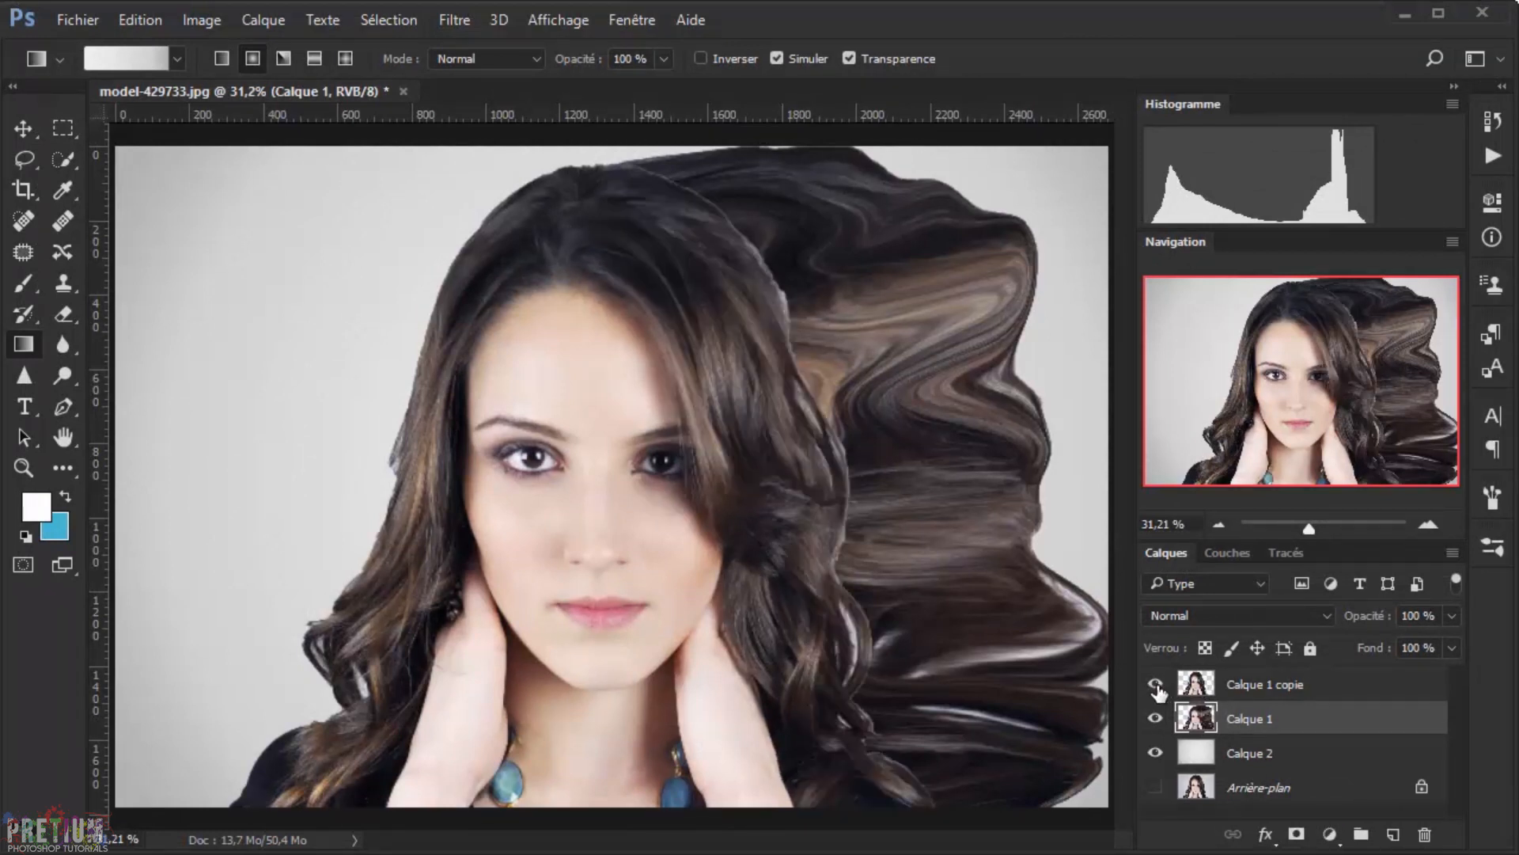
pyautogui.click(1284, 692)
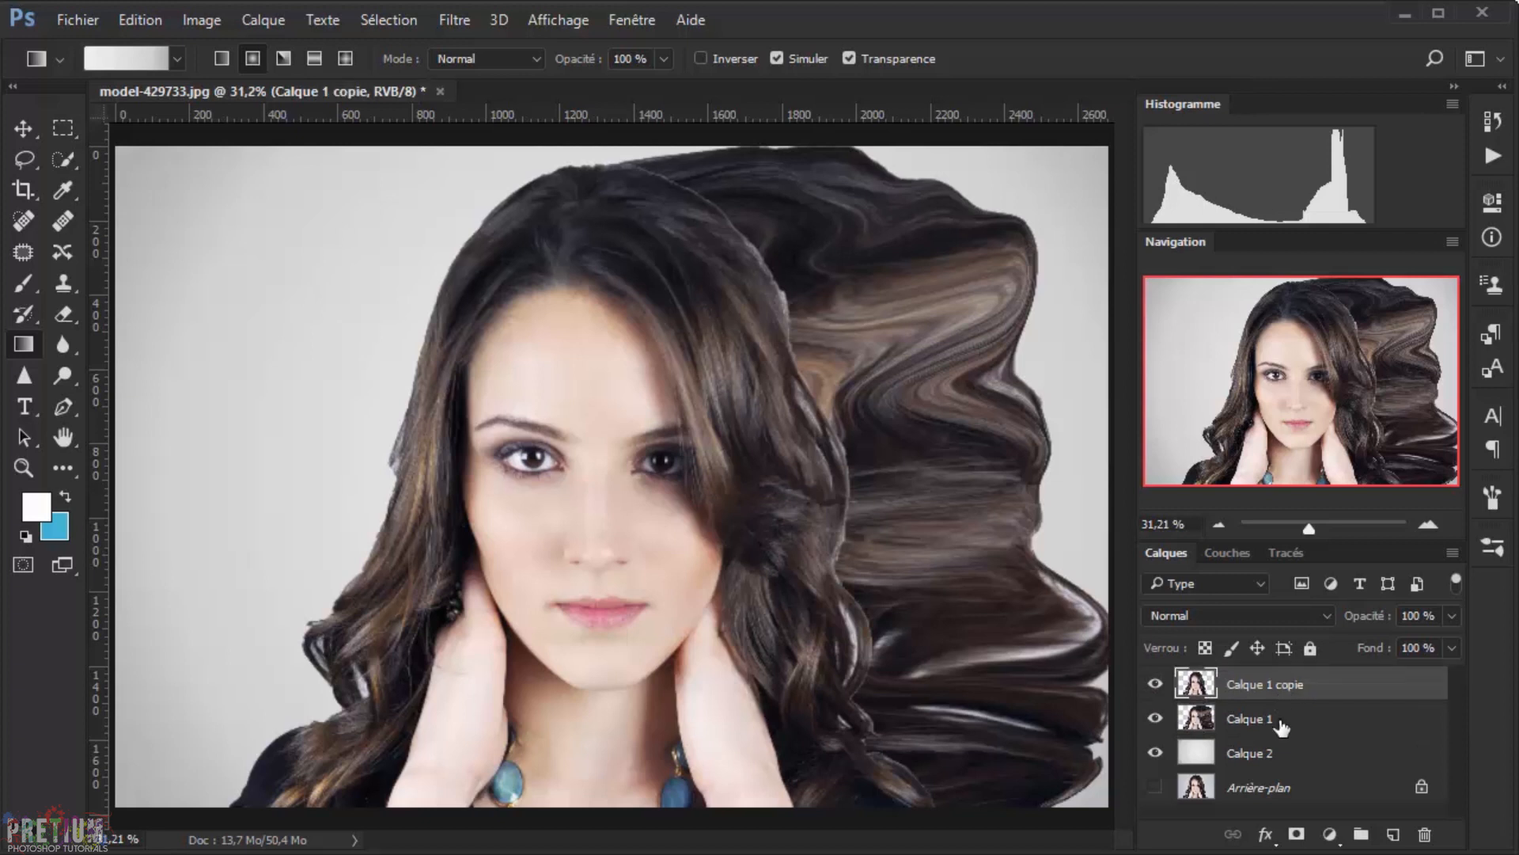
pyautogui.click(1297, 834)
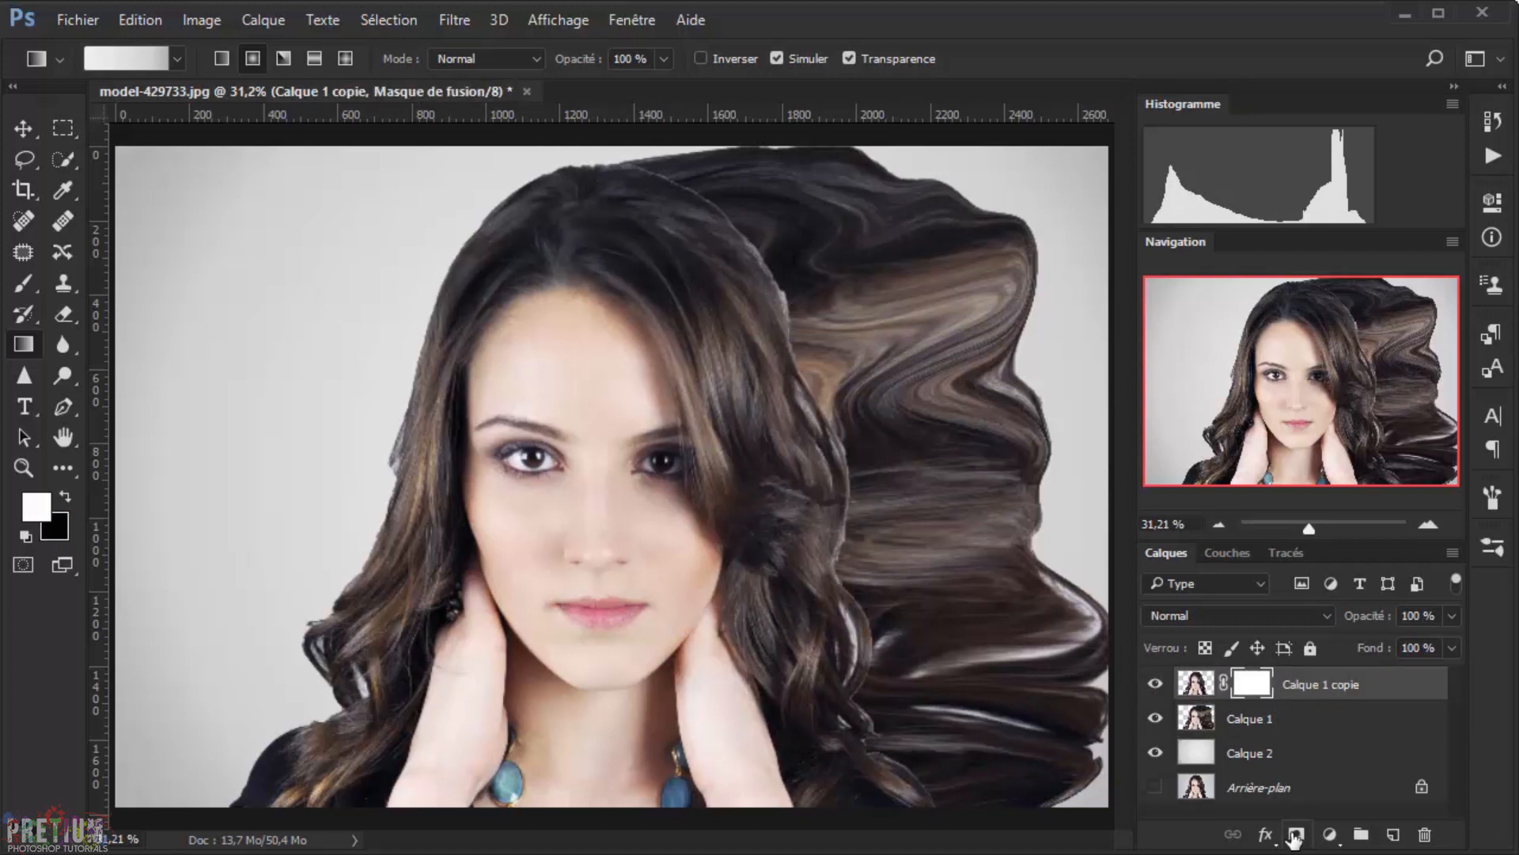
pyautogui.click(1267, 725)
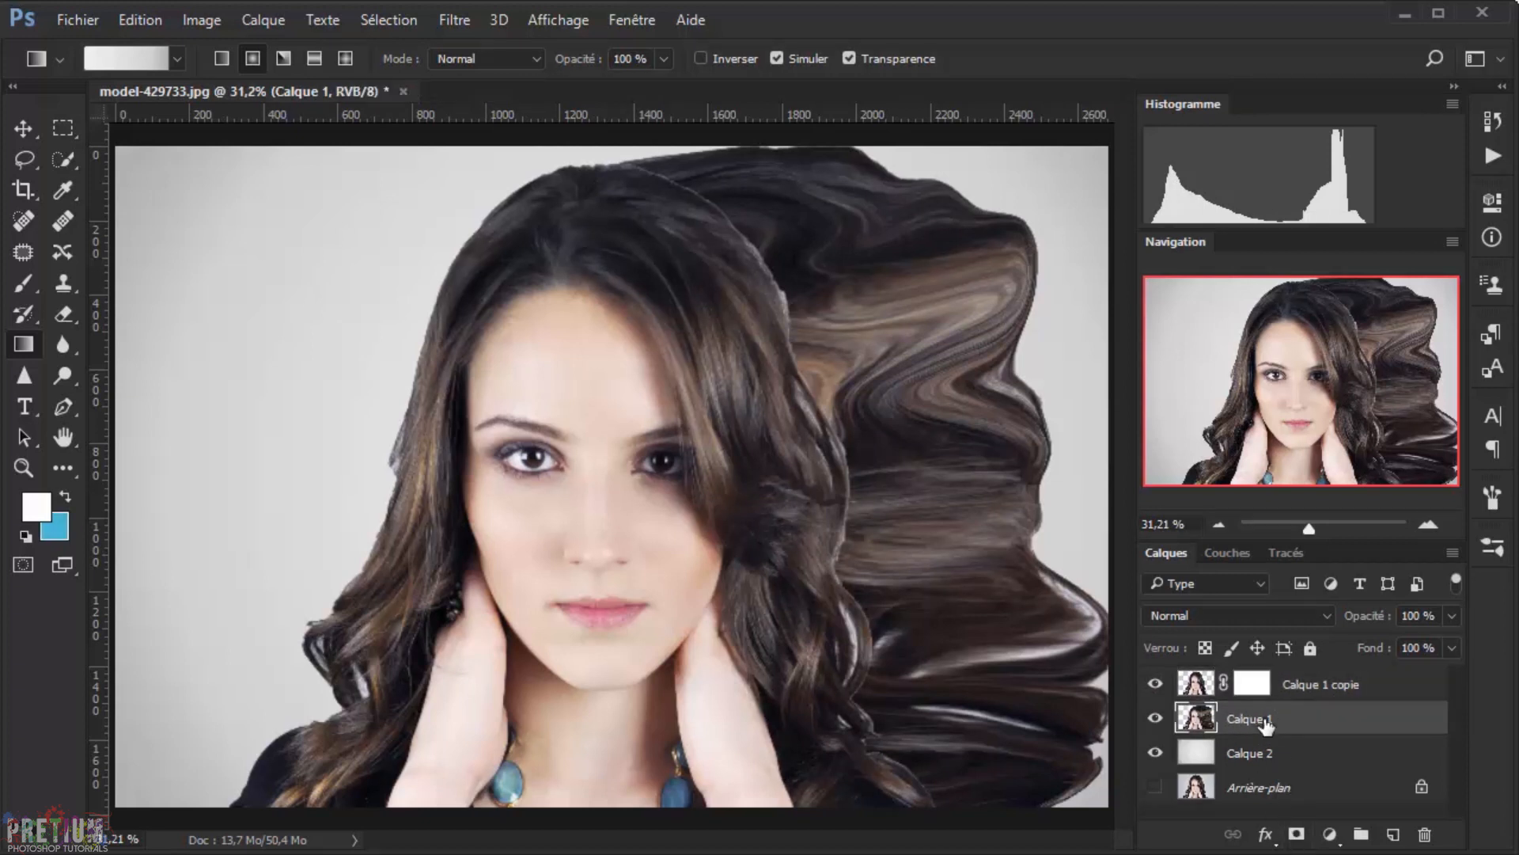
pyautogui.keyDown('alt'); pyautogui.click(1297, 835); pyautogui.keyUp('alt')
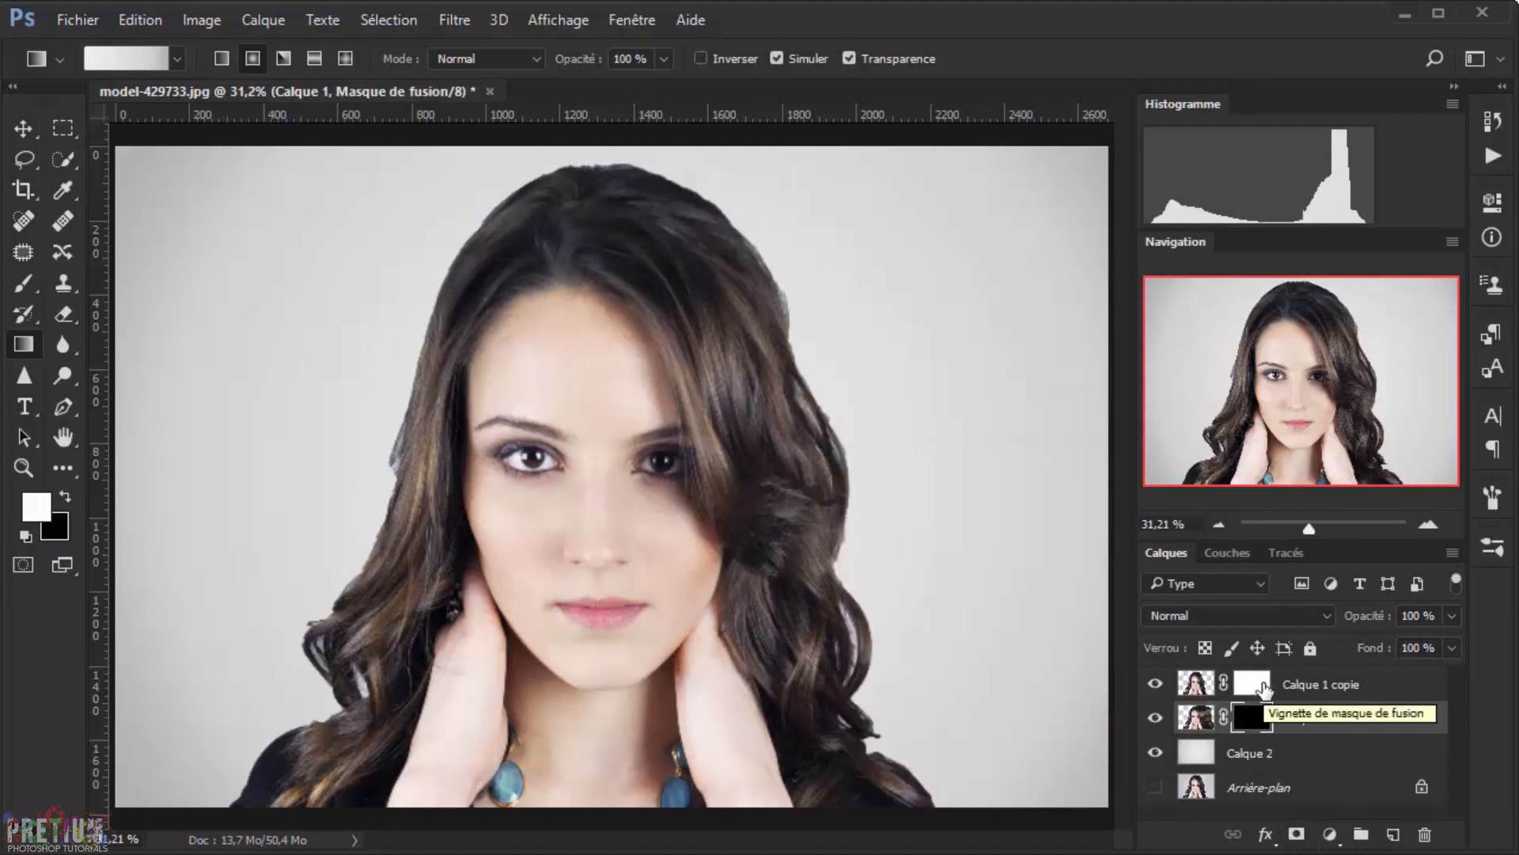
# - On Calque 1 copie's mask, paint black down the outer edge of the hair on the canvas's right side with the 2500 splatter brush at 332 px
pyautogui.click(1252, 684)
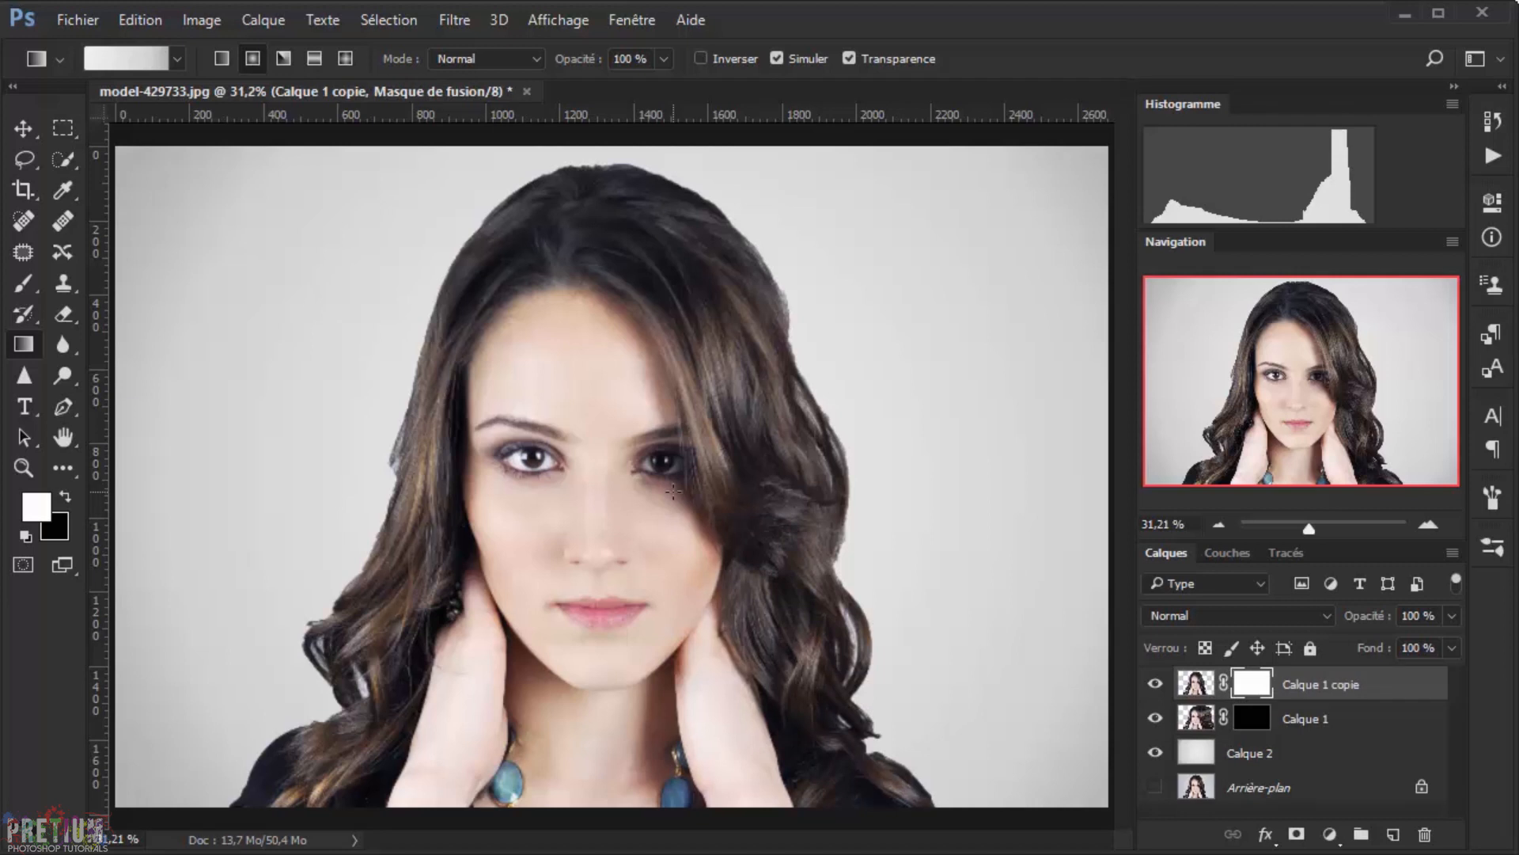
pyautogui.click(25, 283)
pyautogui.click(124, 62)
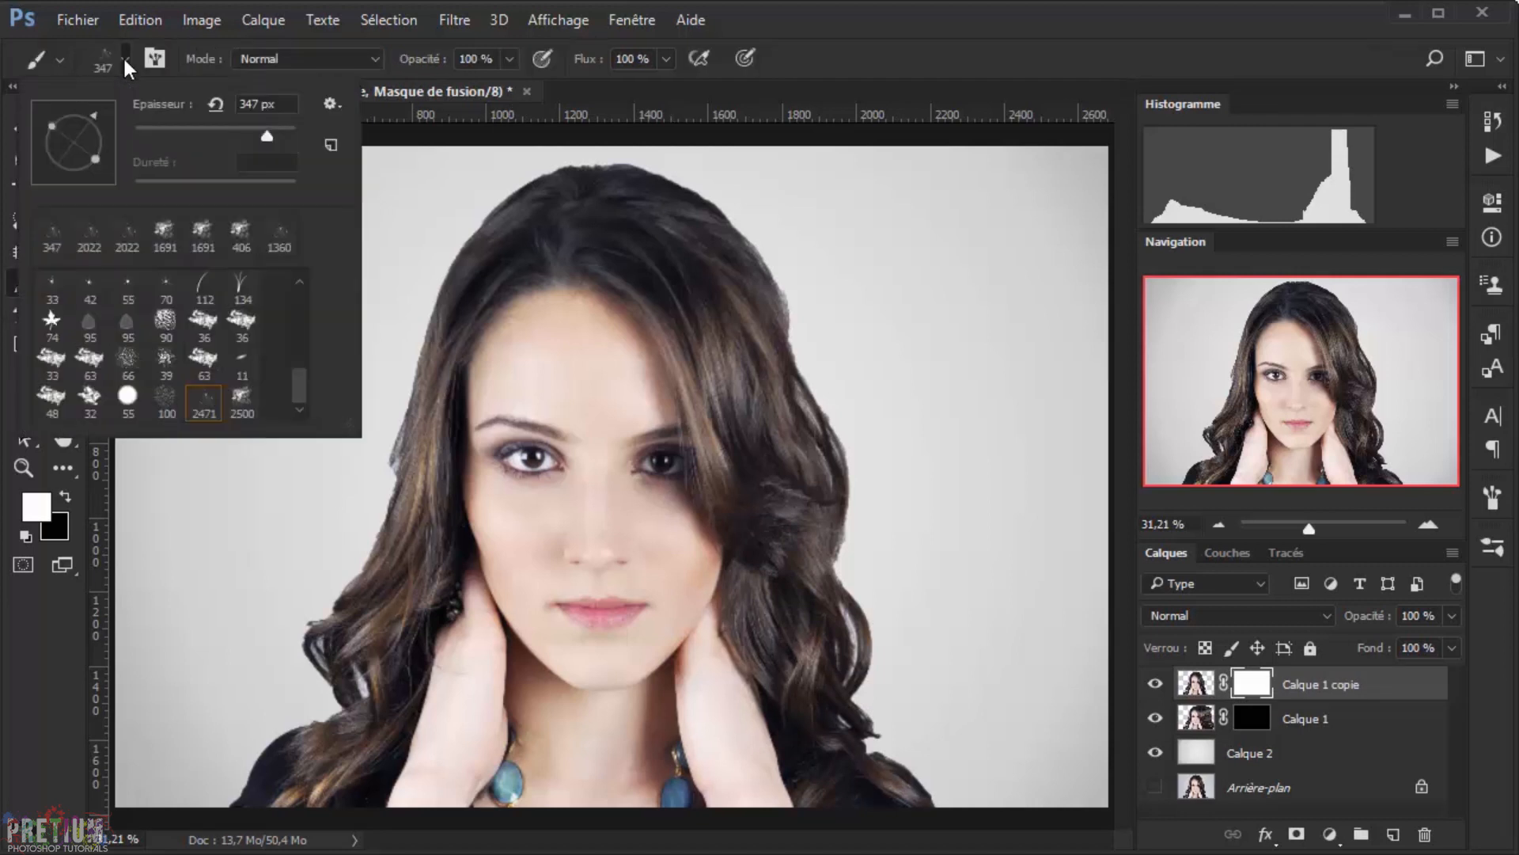
pyautogui.click(239, 402)
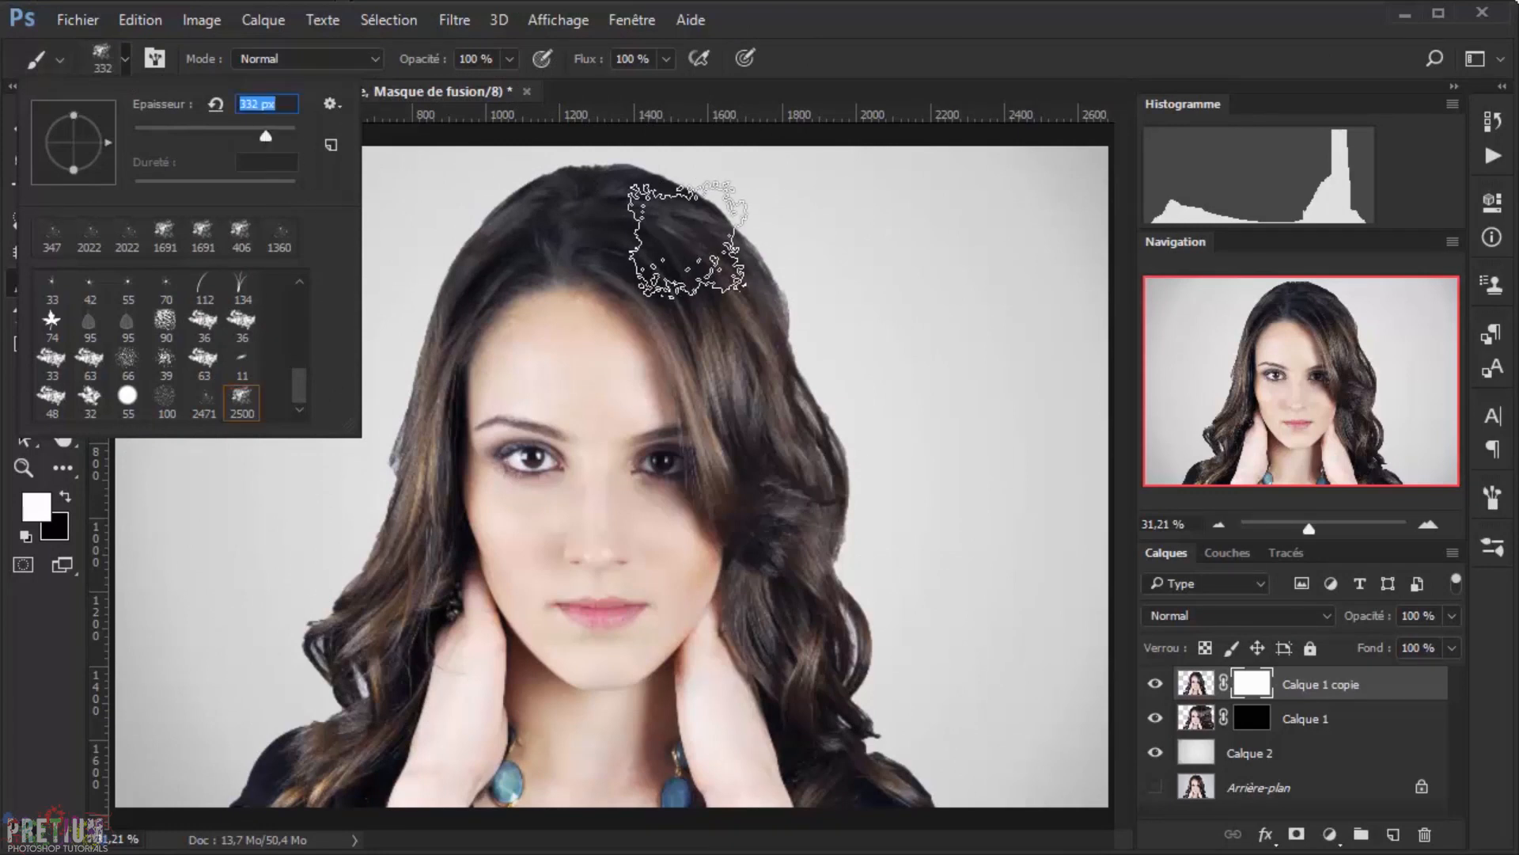
pyautogui.click(701, 224)
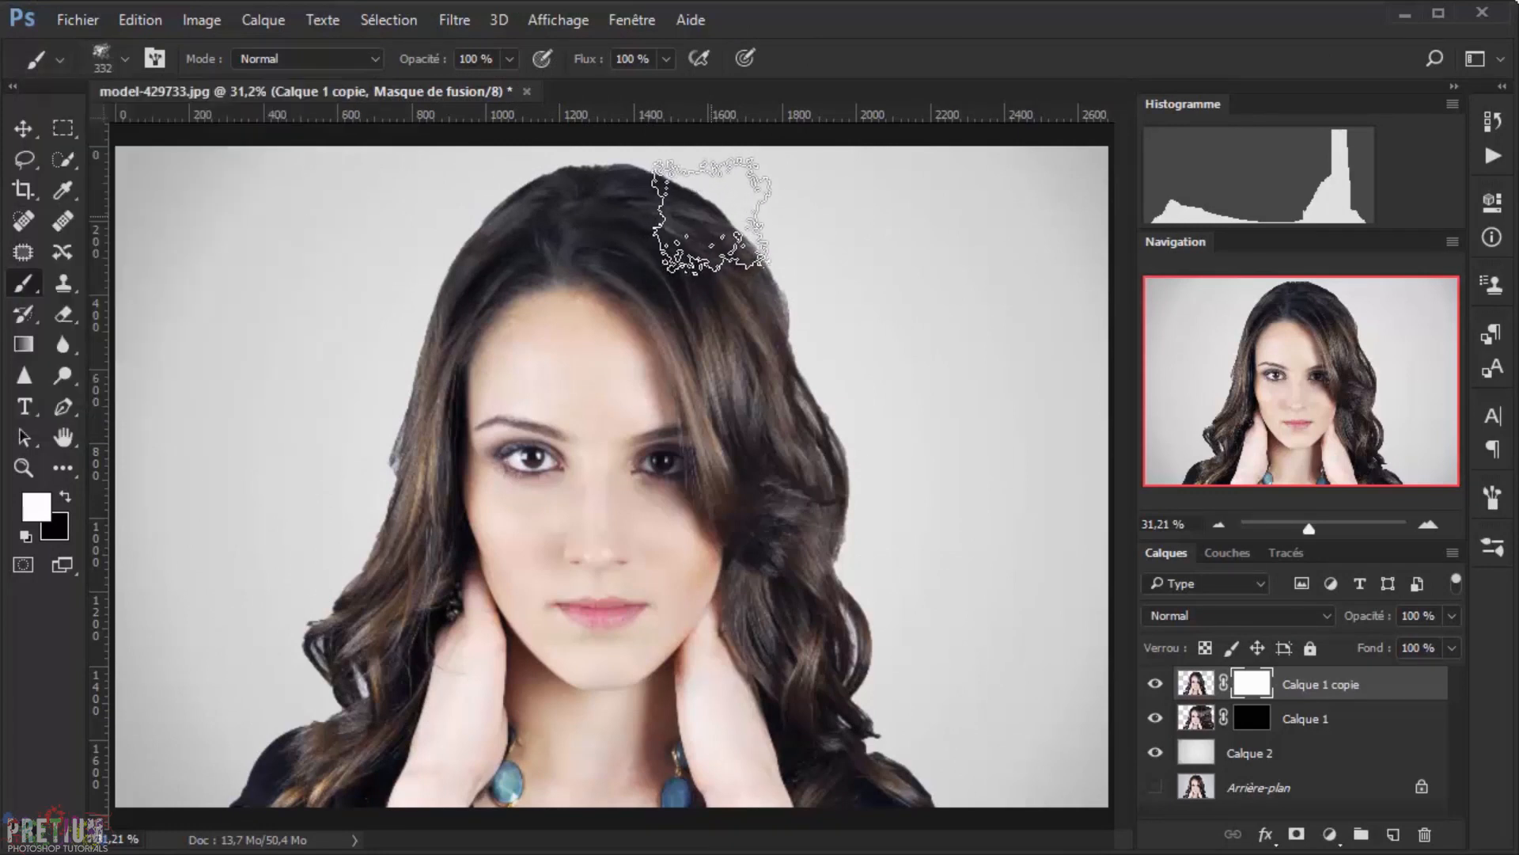
pyautogui.press('x')
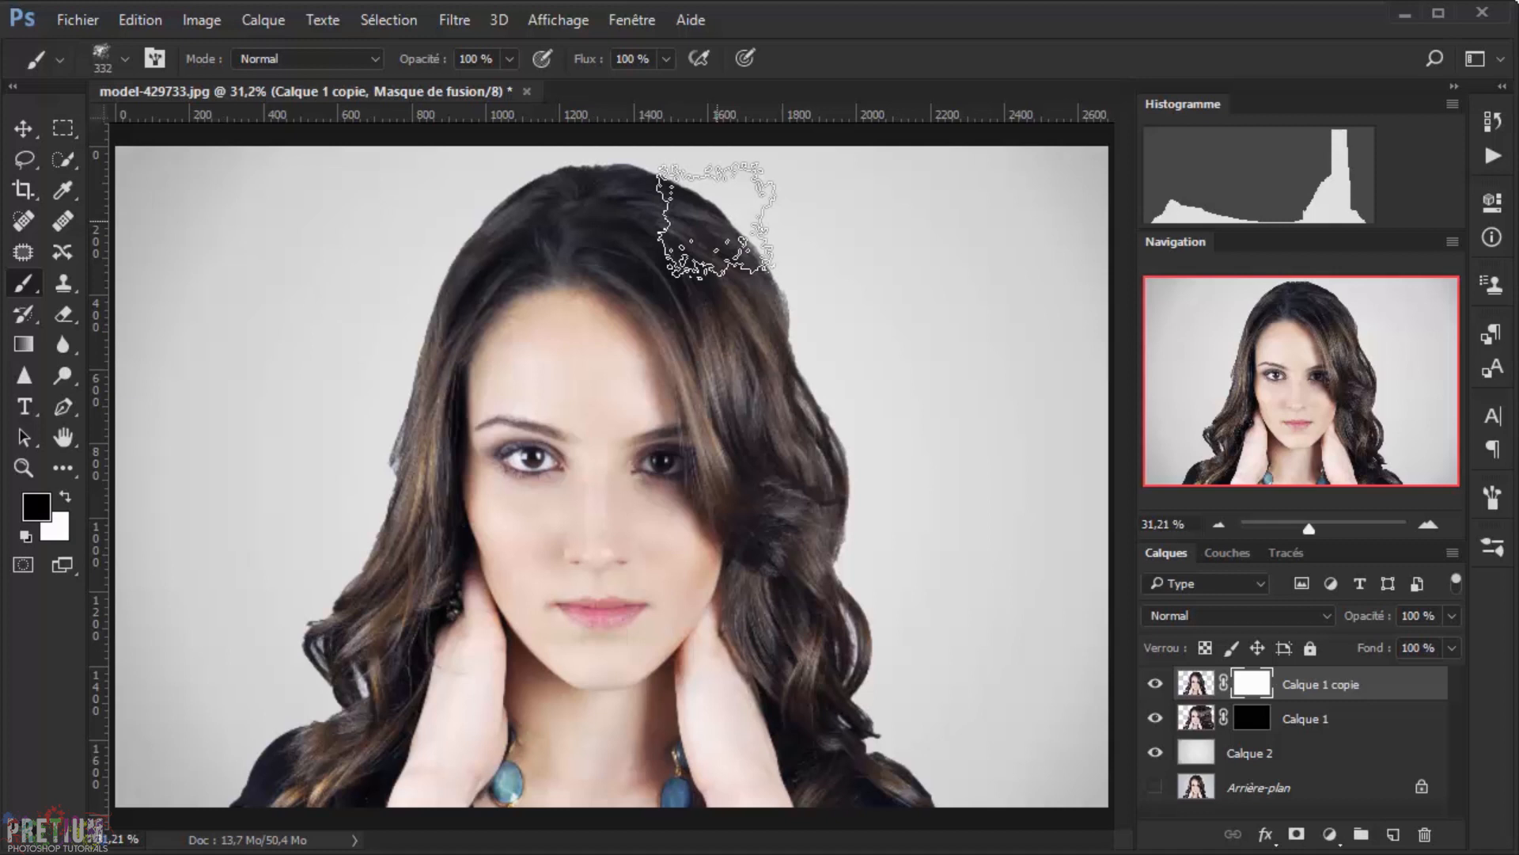
pyautogui.moveTo(716, 220)
pyautogui.mouseDown()
pyautogui.moveTo(685, 185)
pyautogui.moveTo(775, 263)
pyautogui.moveTo(770, 243)
pyautogui.moveTo(822, 321)
pyautogui.moveTo(879, 517)
pyautogui.moveTo(844, 368)
pyautogui.moveTo(854, 392)
pyautogui.moveTo(894, 532)
pyautogui.moveTo(889, 611)
pyautogui.moveTo(871, 573)
pyautogui.moveTo(878, 562)
pyautogui.moveTo(922, 729)
pyautogui.moveTo(893, 672)
pyautogui.moveTo(875, 690)
pyautogui.moveTo(938, 776)
pyautogui.mouseUp()
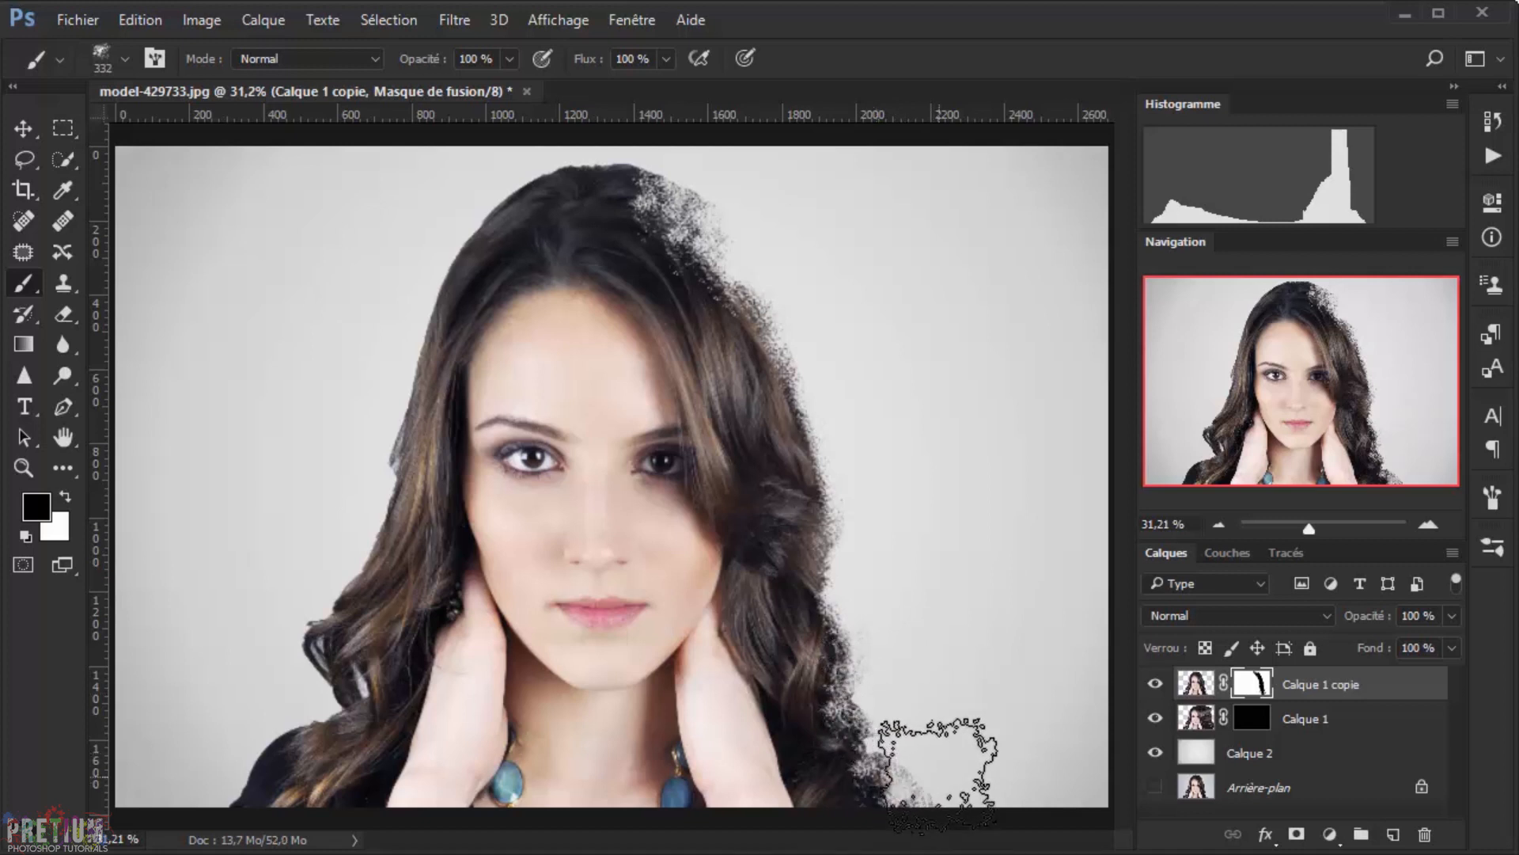
# - Enlarge the splatter brush to 450 px and mask out more of the hair at the upper right of the head
pyautogui.click(123, 52)
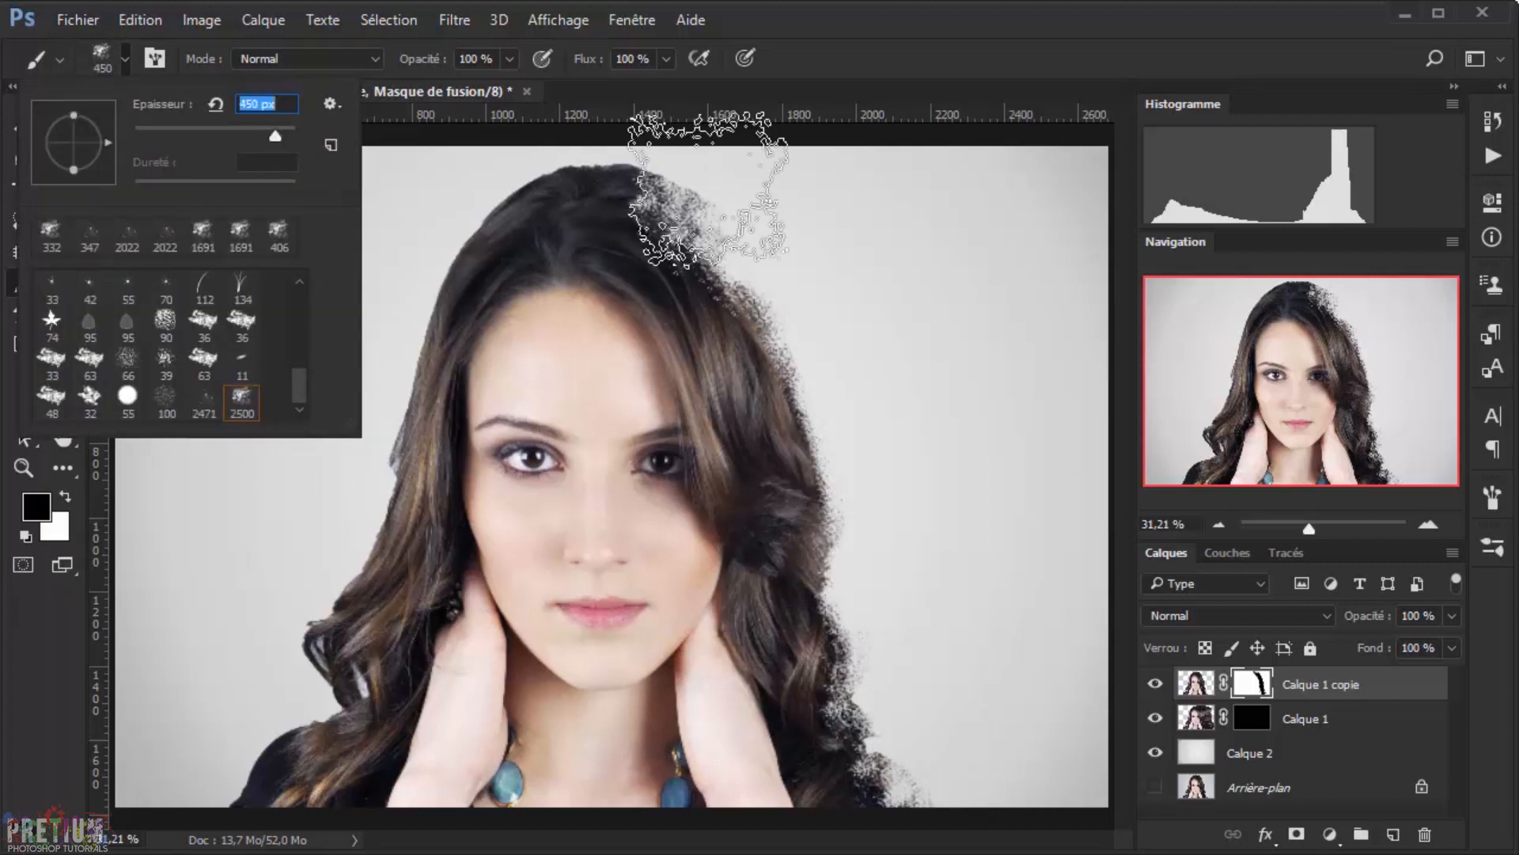
pyautogui.press('Return')
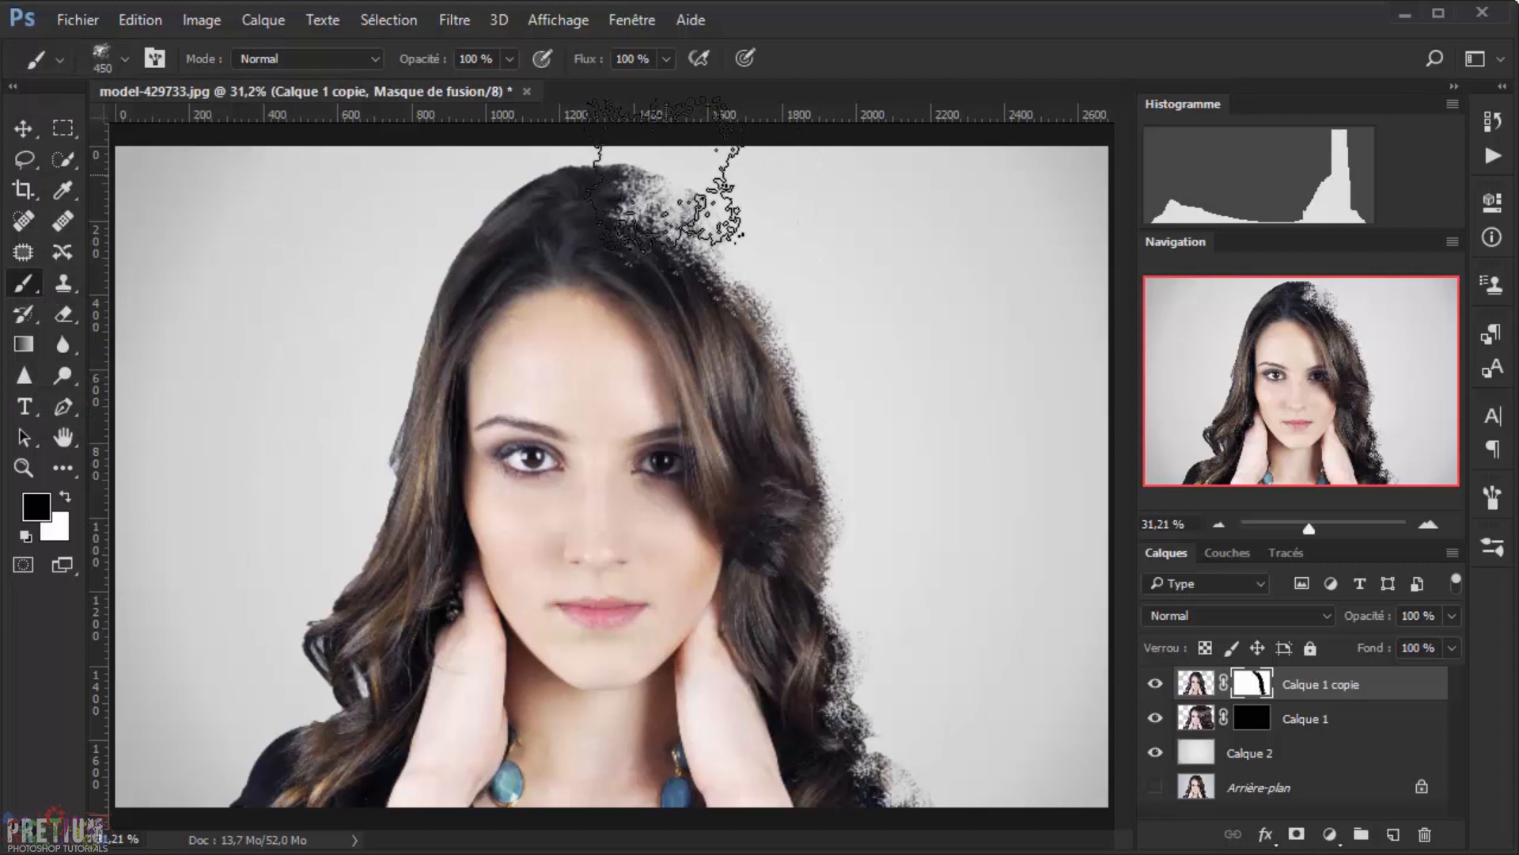
pyautogui.click(663, 182)
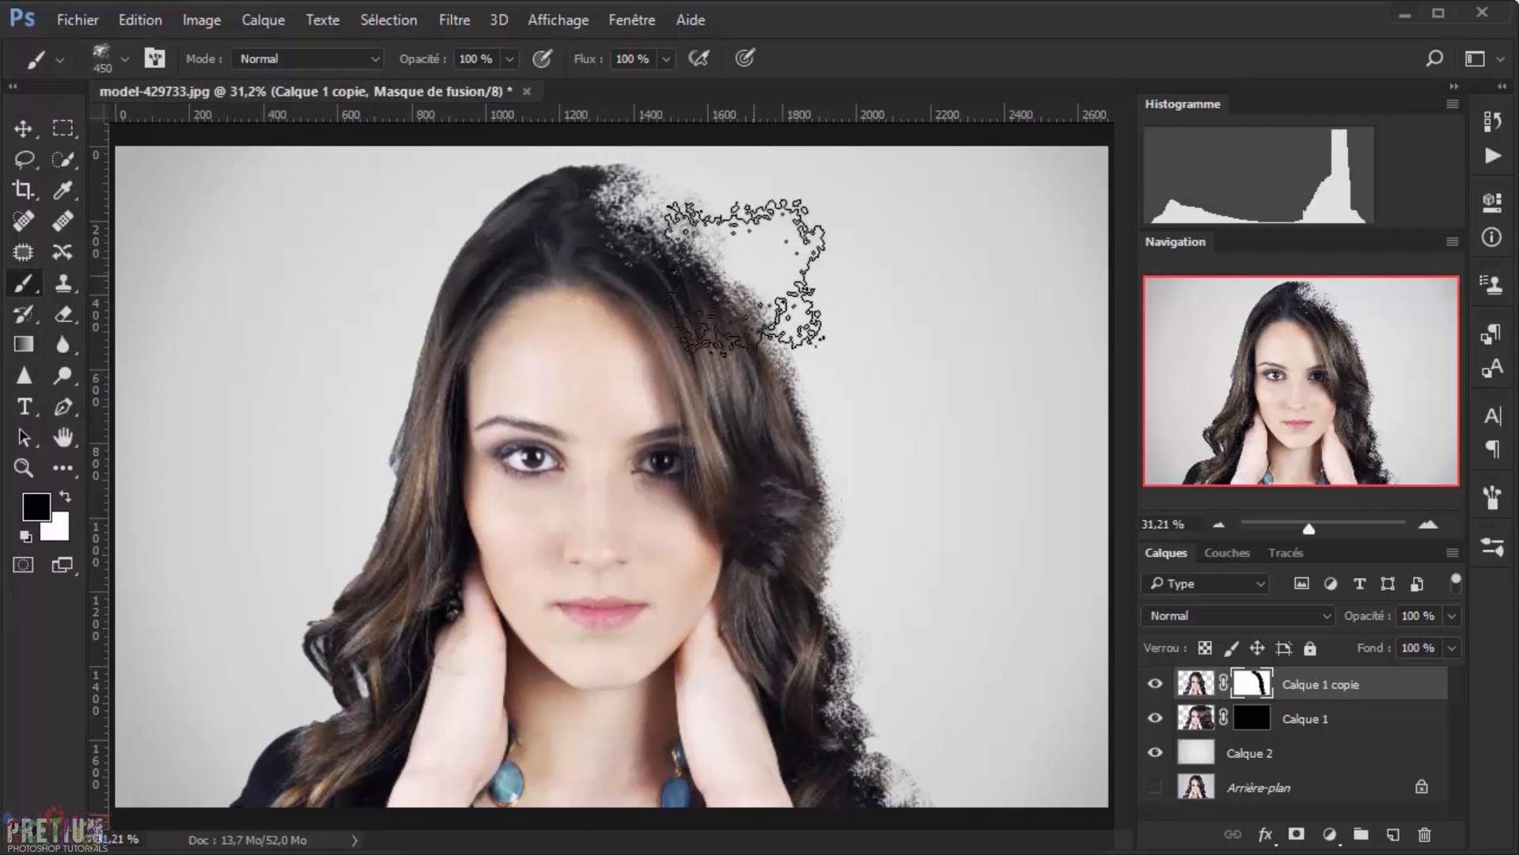
# - Erode the hair edge further down Calque 1 copie's mask with the splatter brush at 509 px, rotating its tip diagonally partway
pyautogui.click(125, 62)
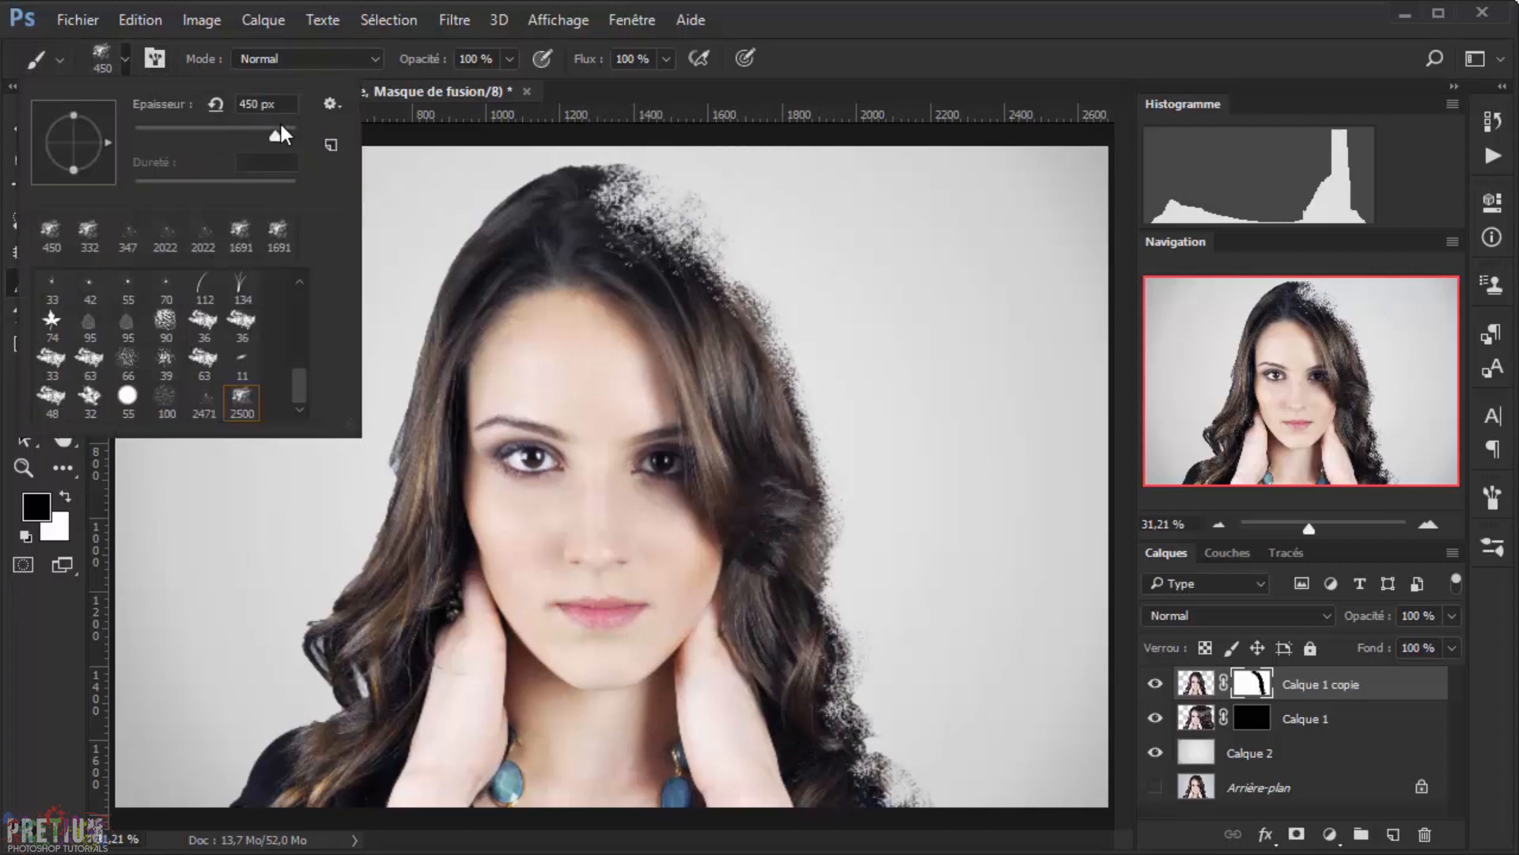
pyautogui.moveTo(280, 136); pyautogui.dragTo(287, 137)
pyautogui.click(756, 269)
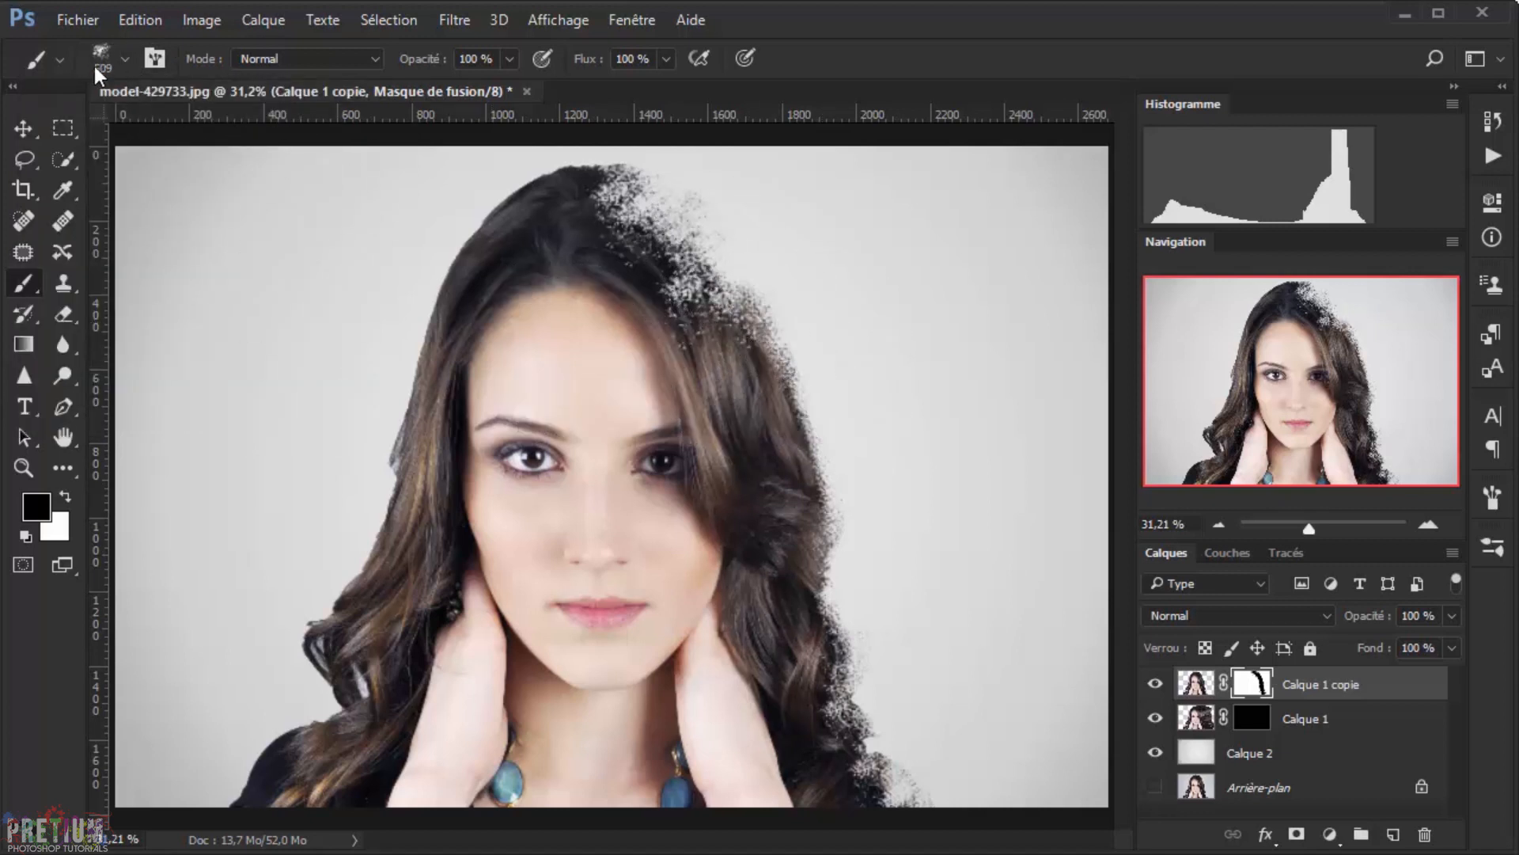
pyautogui.click(125, 57)
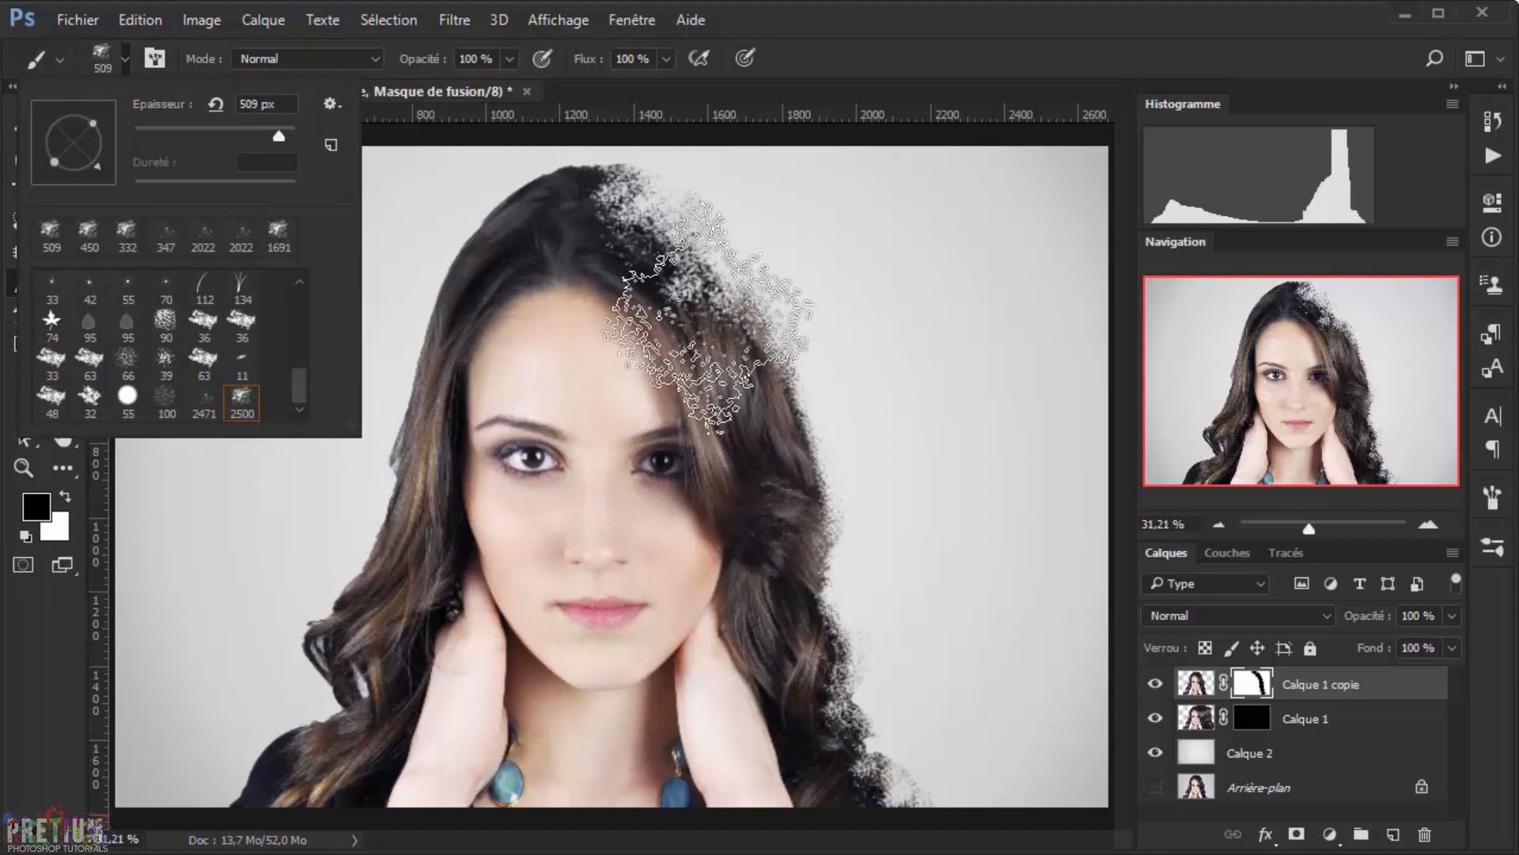
pyautogui.click(799, 361)
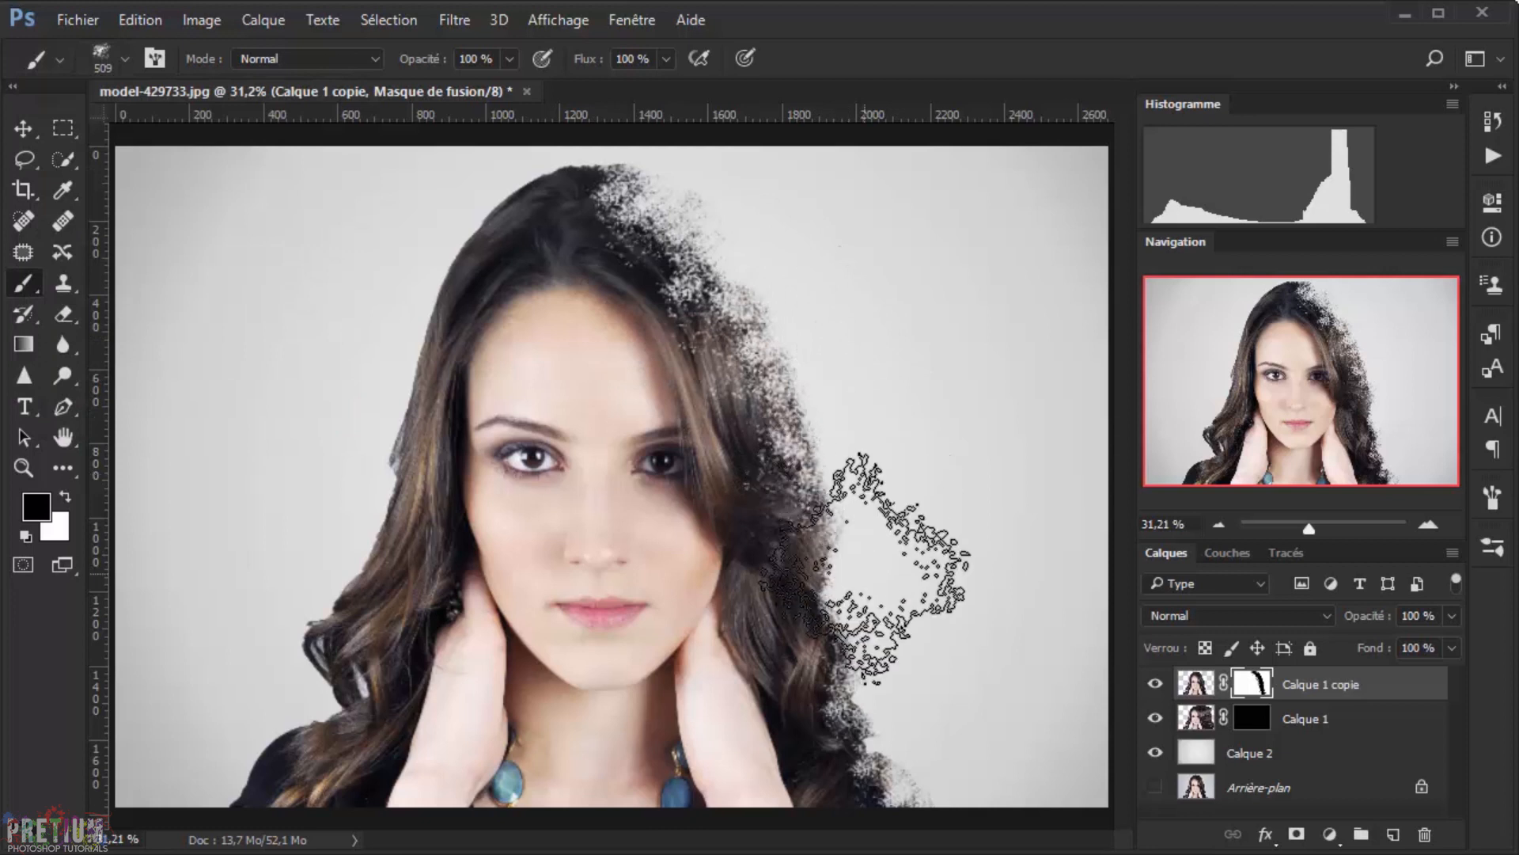
# - Enlarge the splatter brush to 1029 px and stamp black along the dispersing hair edge on Calque 1 copie's mask
pyautogui.click(121, 59)
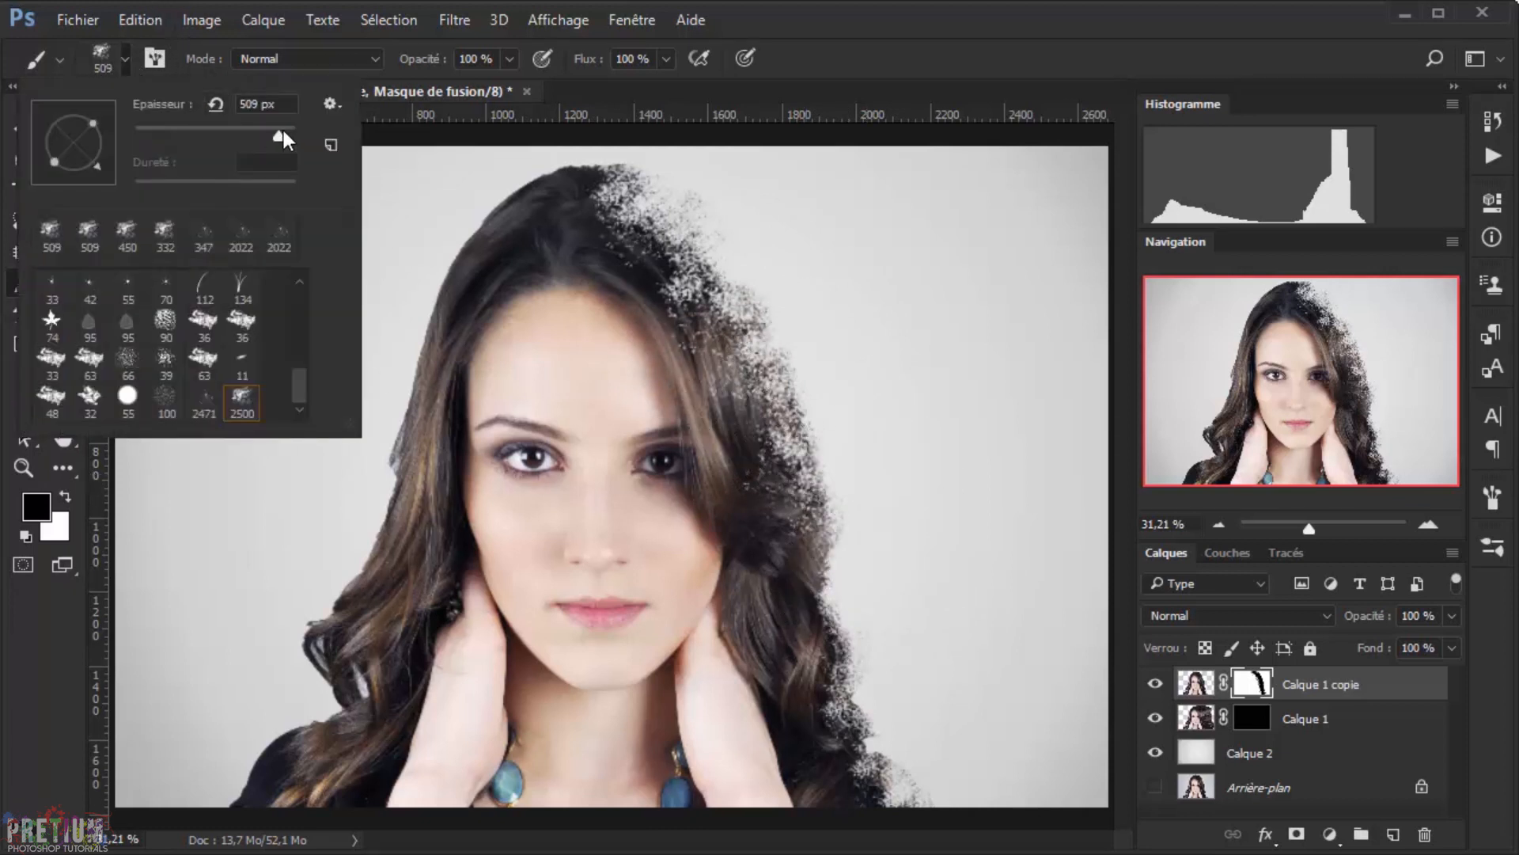
pyautogui.click(281, 132)
pyautogui.click(282, 128)
pyautogui.click(282, 134)
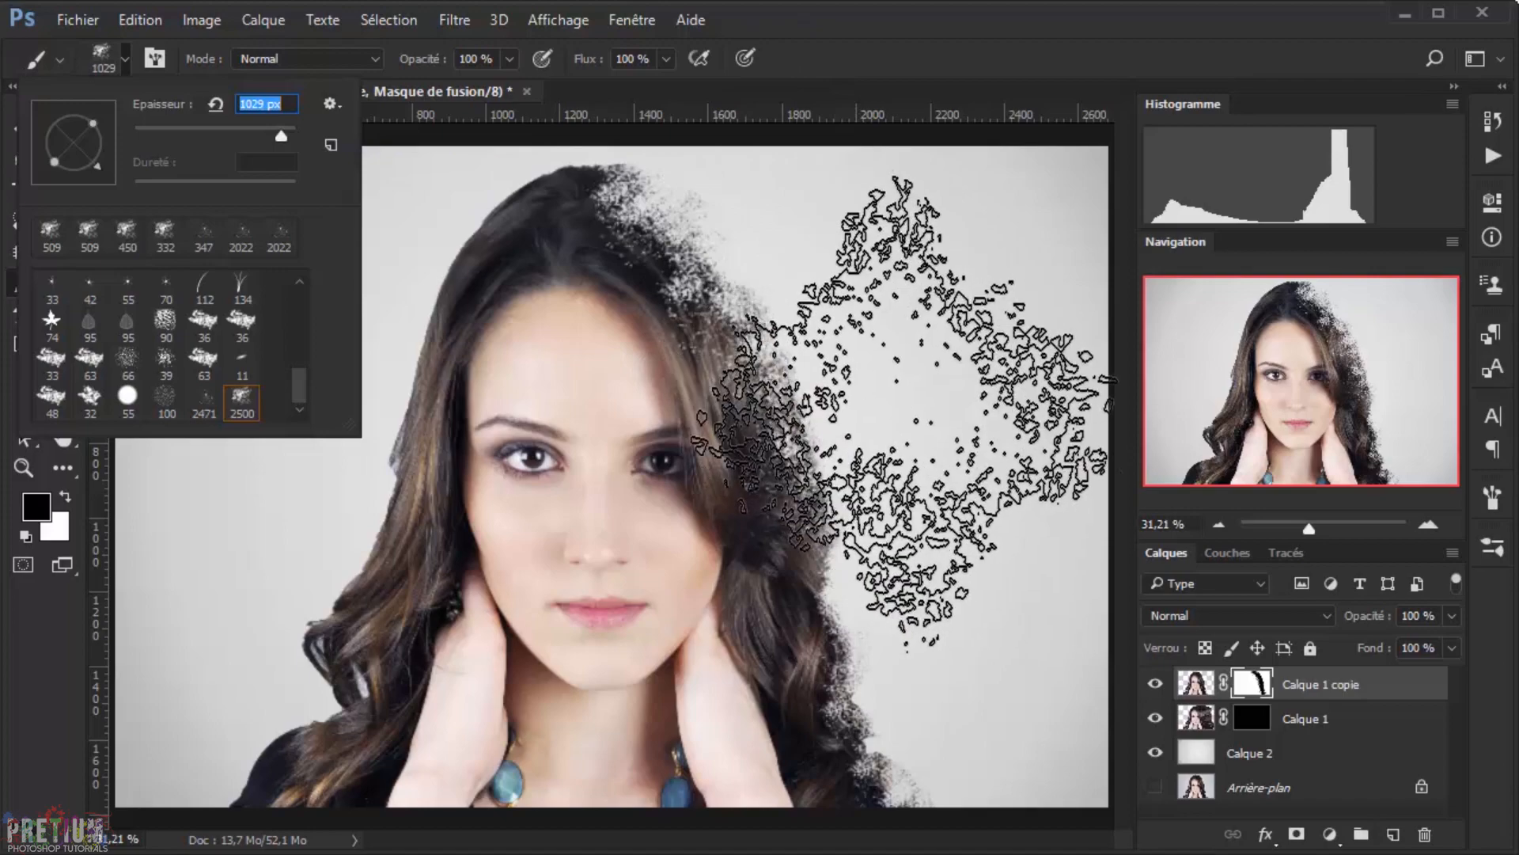
pyautogui.click(910, 441)
pyautogui.click(913, 443)
pyautogui.click(932, 547)
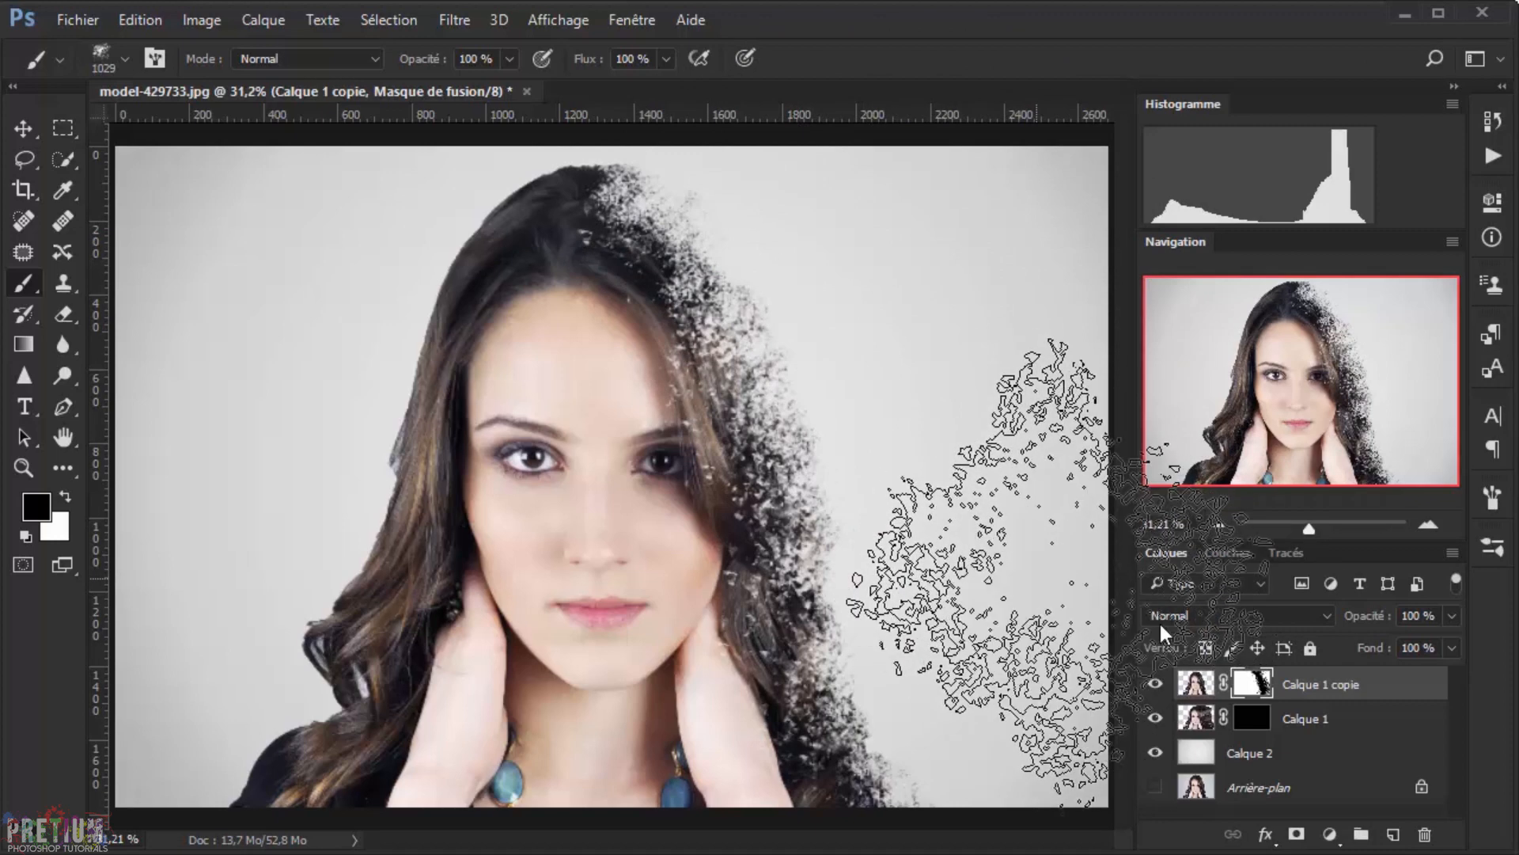
# - Target Calque 1's black mask and set up the 2471 splatter brush at 435 px with a rotated tip
pyautogui.click(1258, 721)
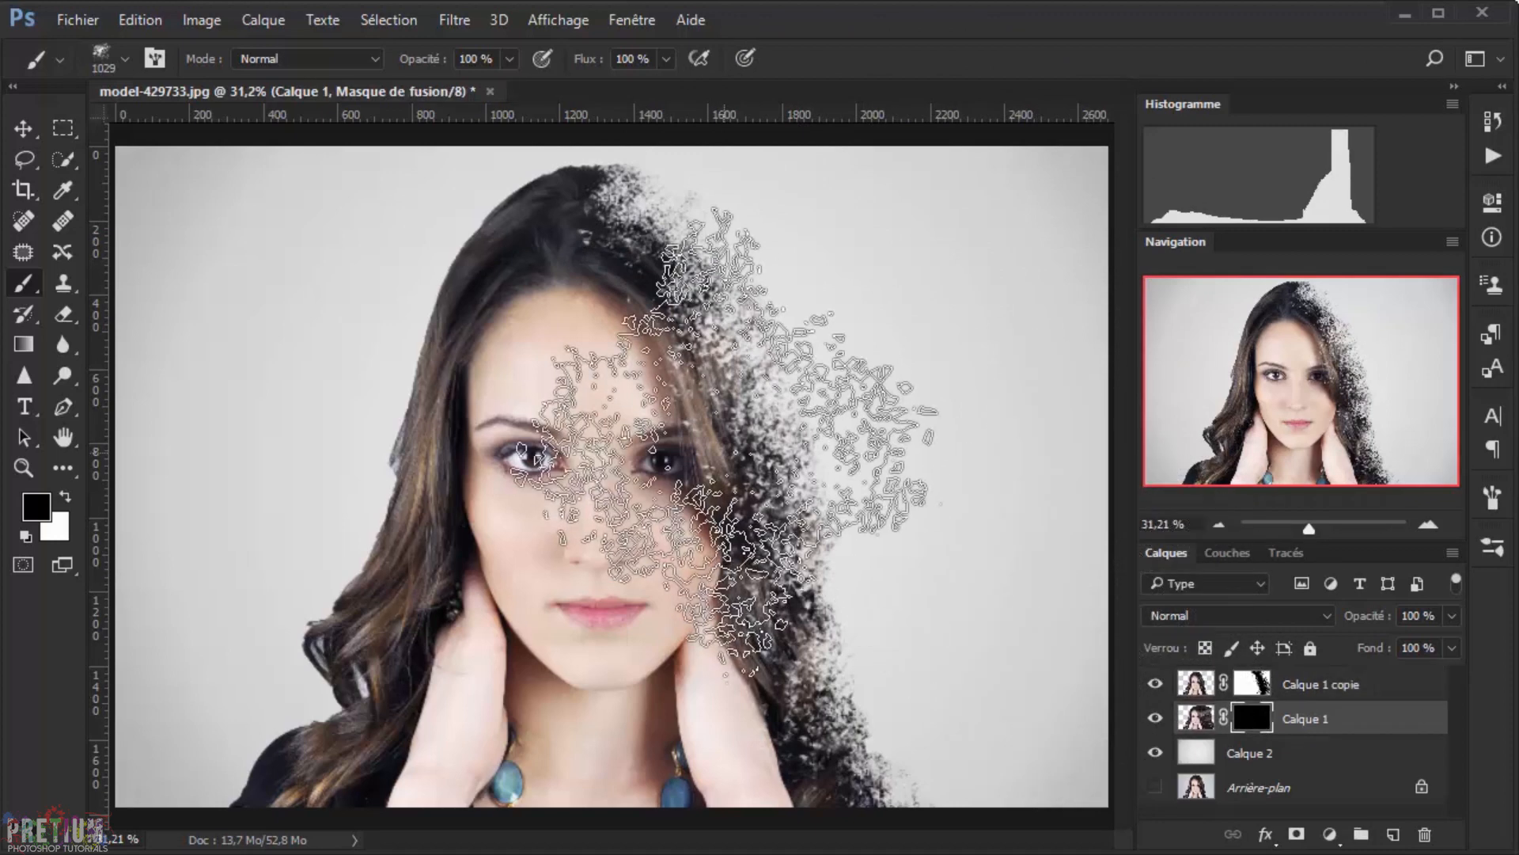
pyautogui.click(129, 59)
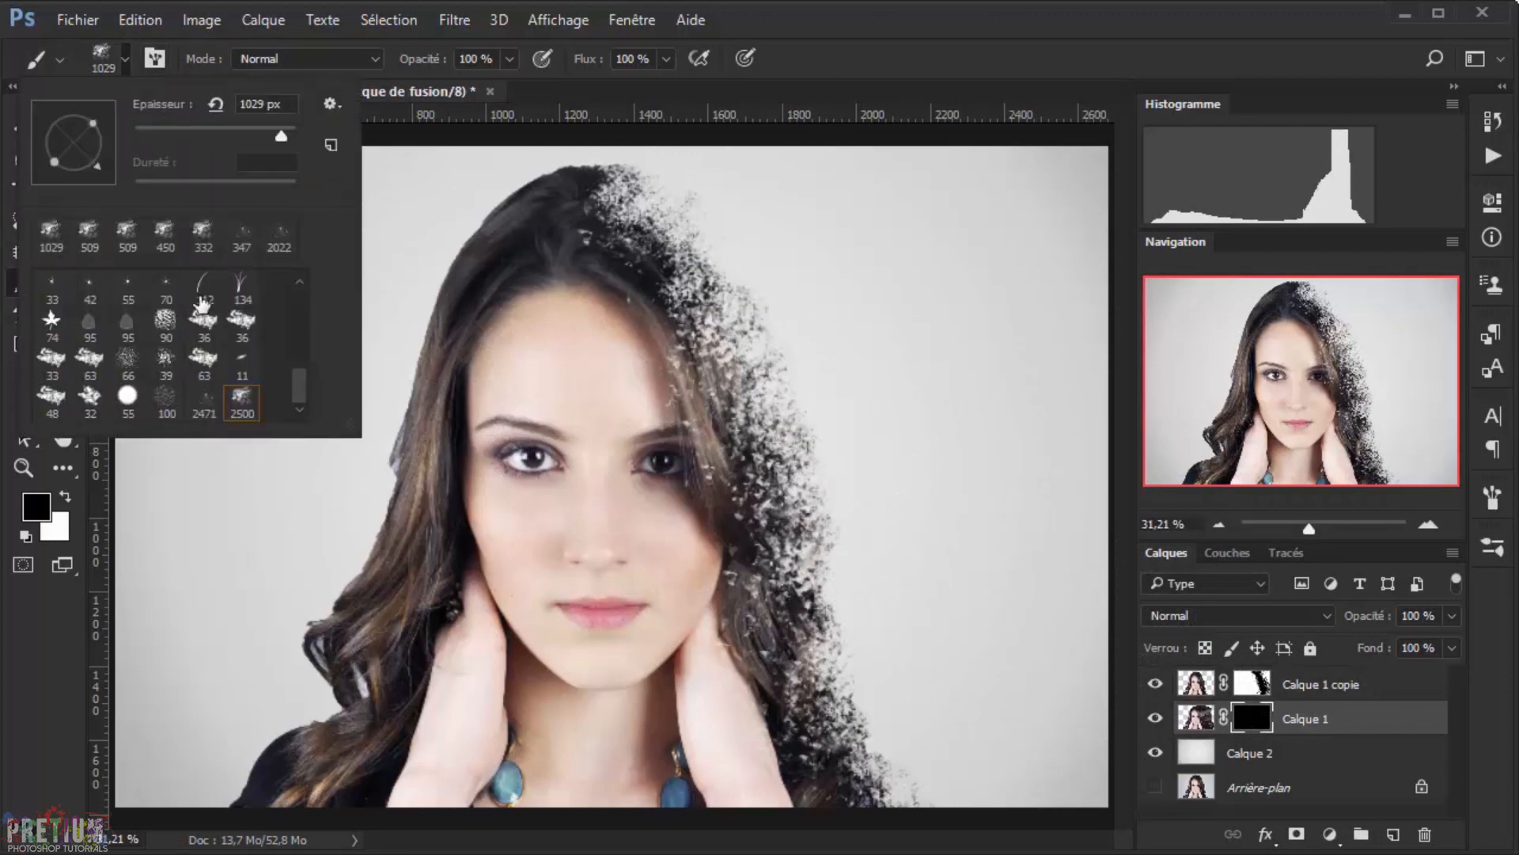
pyautogui.click(204, 402)
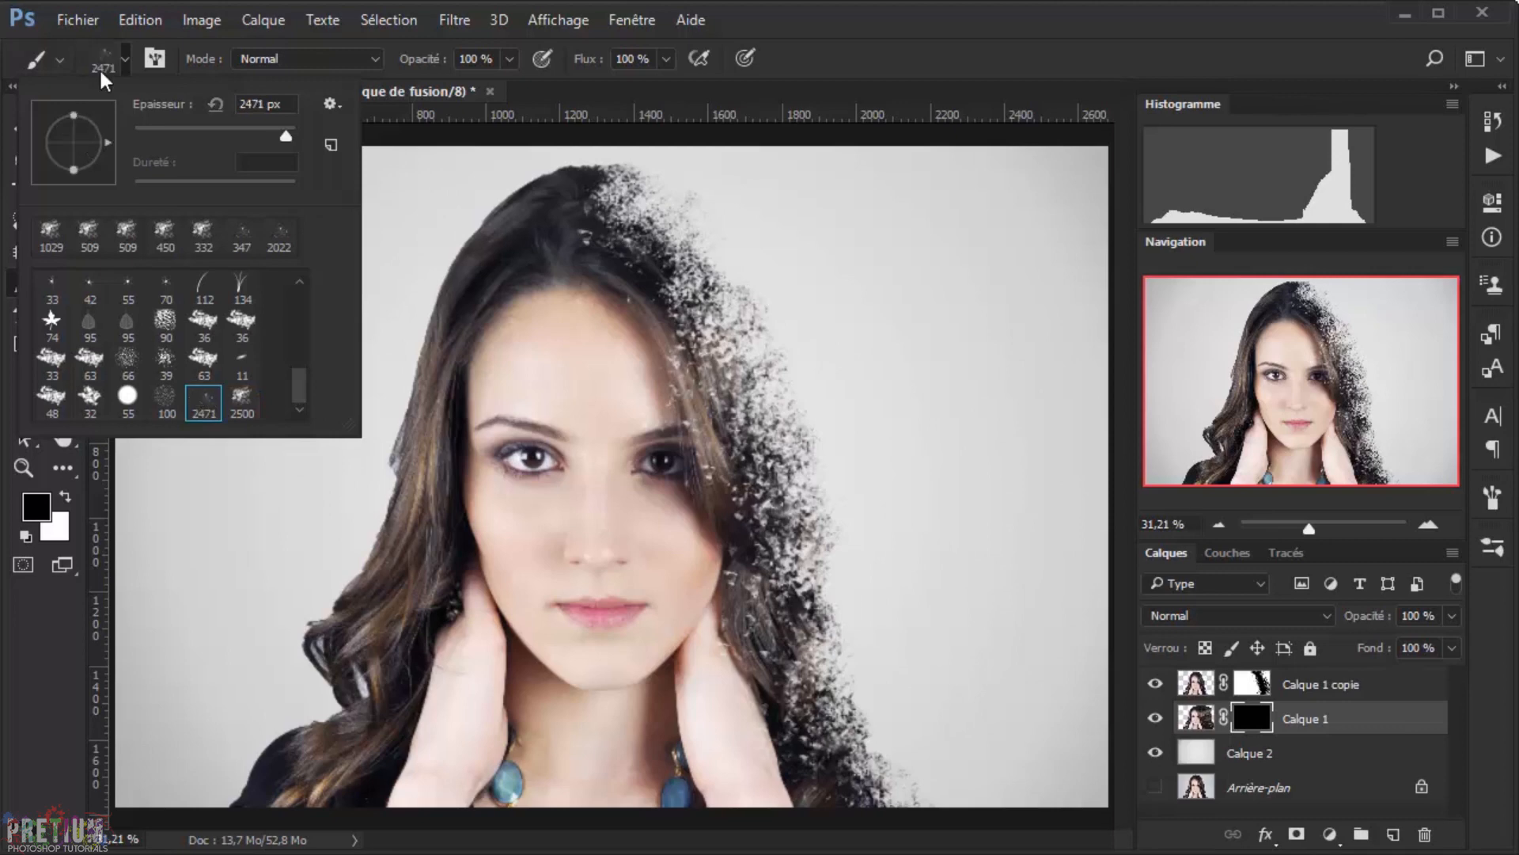
pyautogui.click(123, 52)
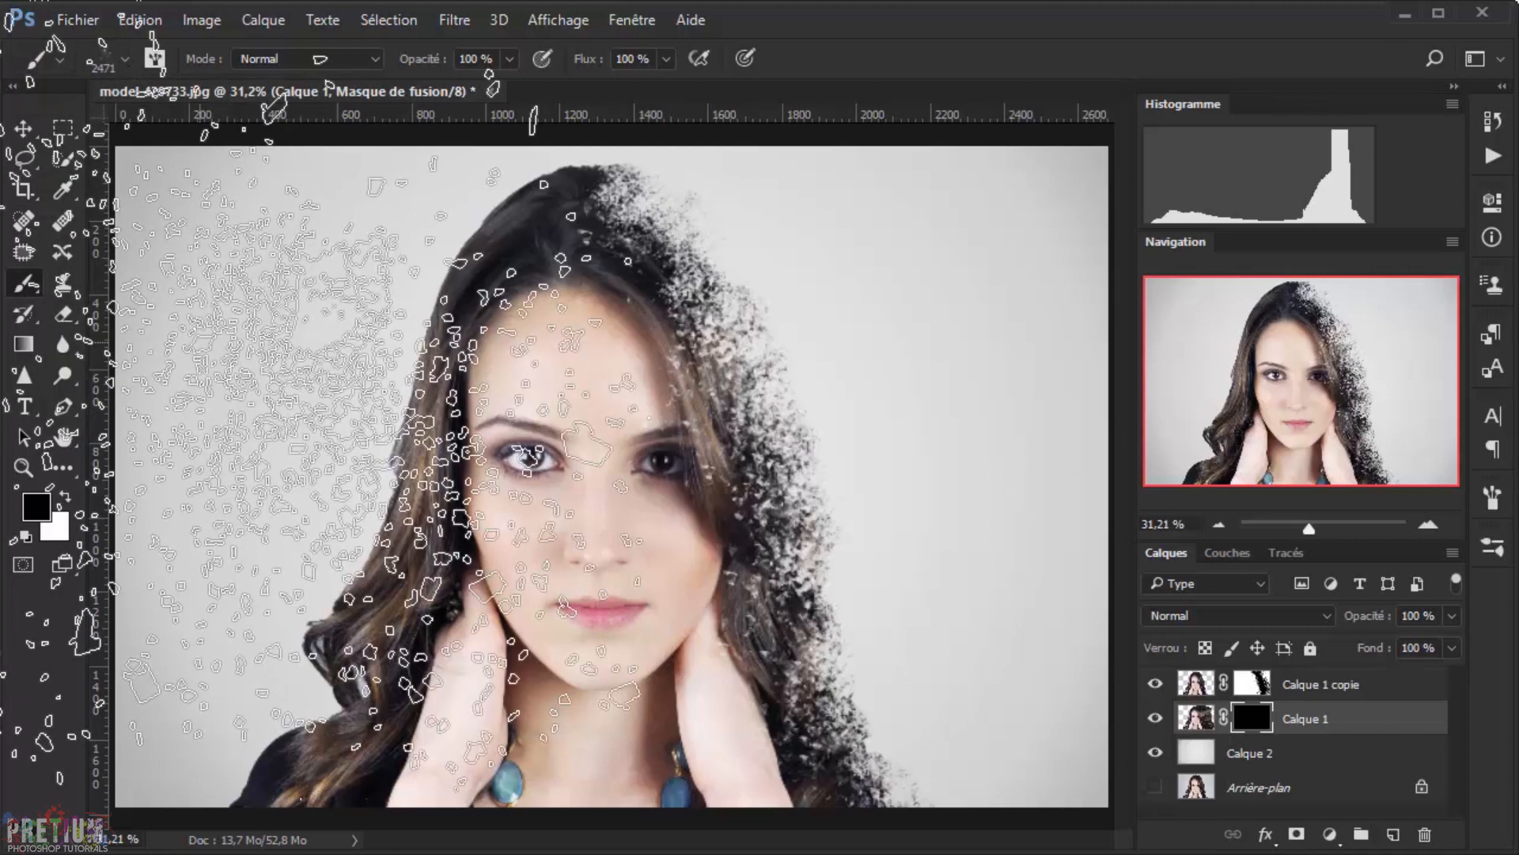
pyautogui.click(125, 53)
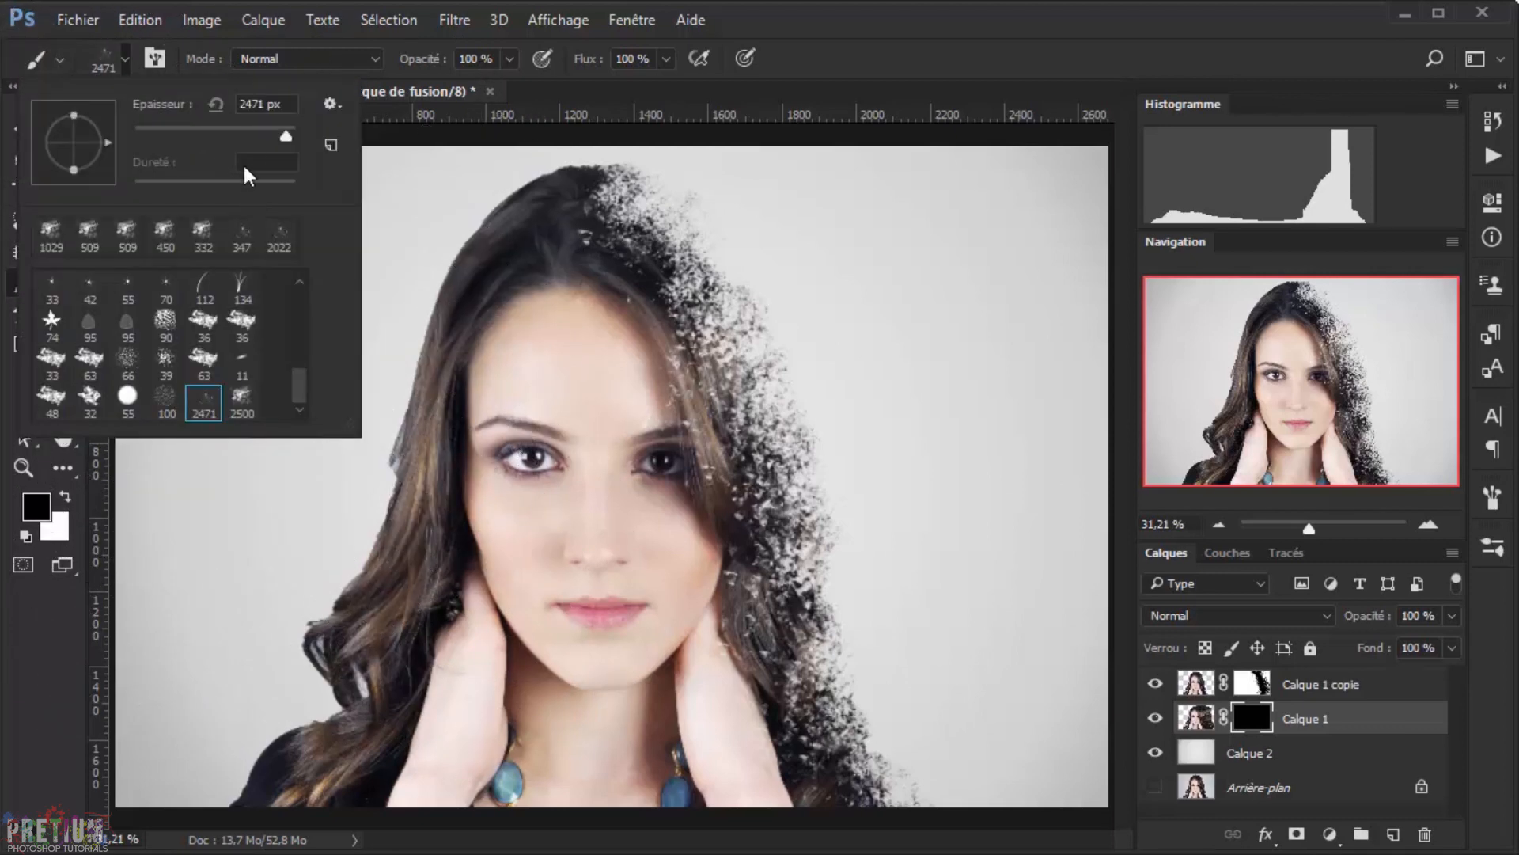
pyautogui.moveTo(263, 130); pyautogui.dragTo(274, 130)
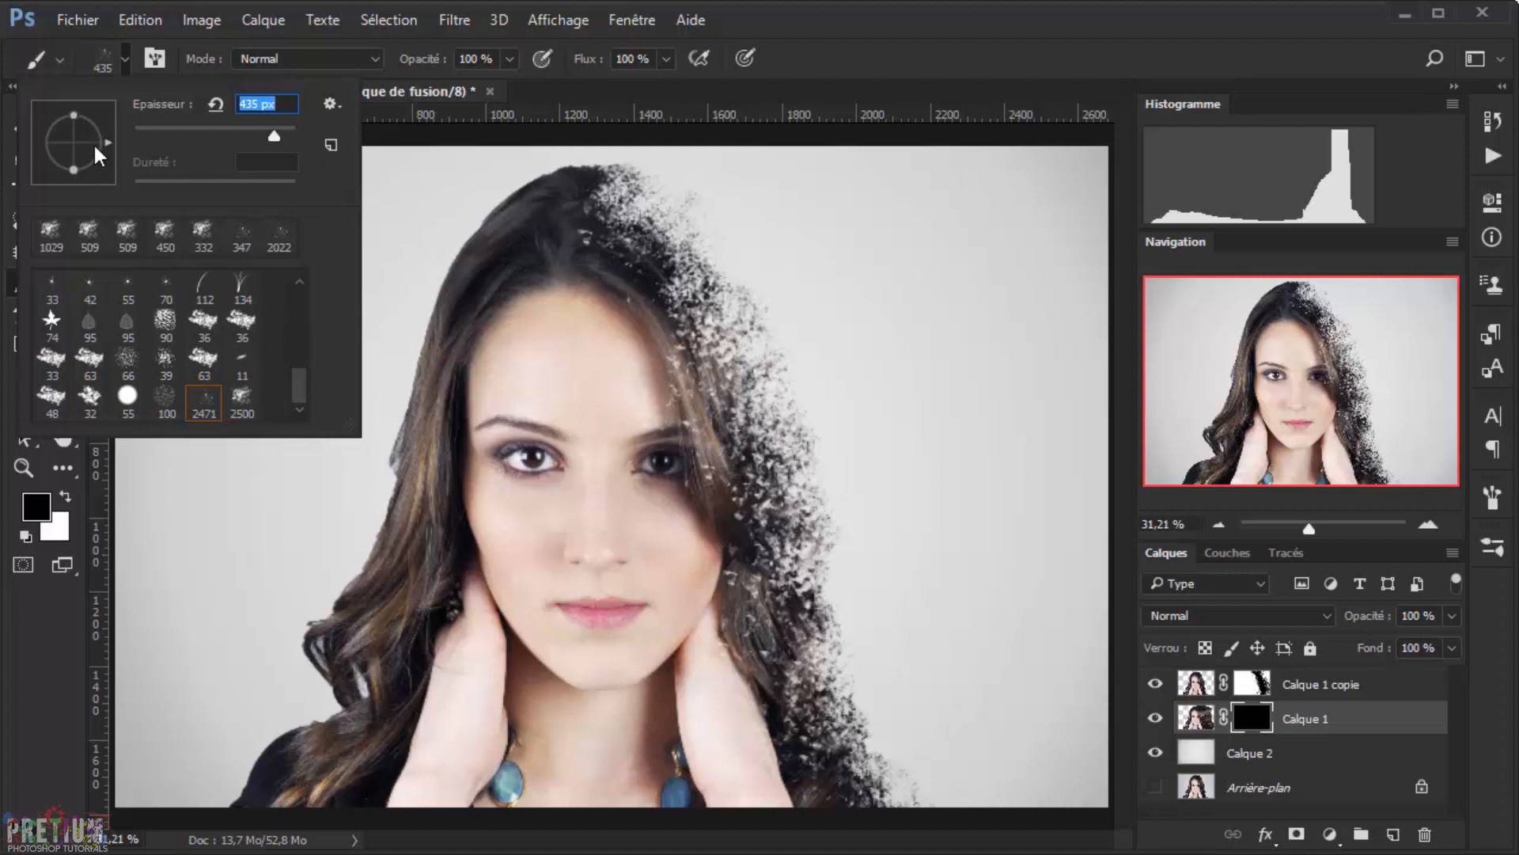
pyautogui.moveTo(103, 144); pyautogui.dragTo(36, 159)
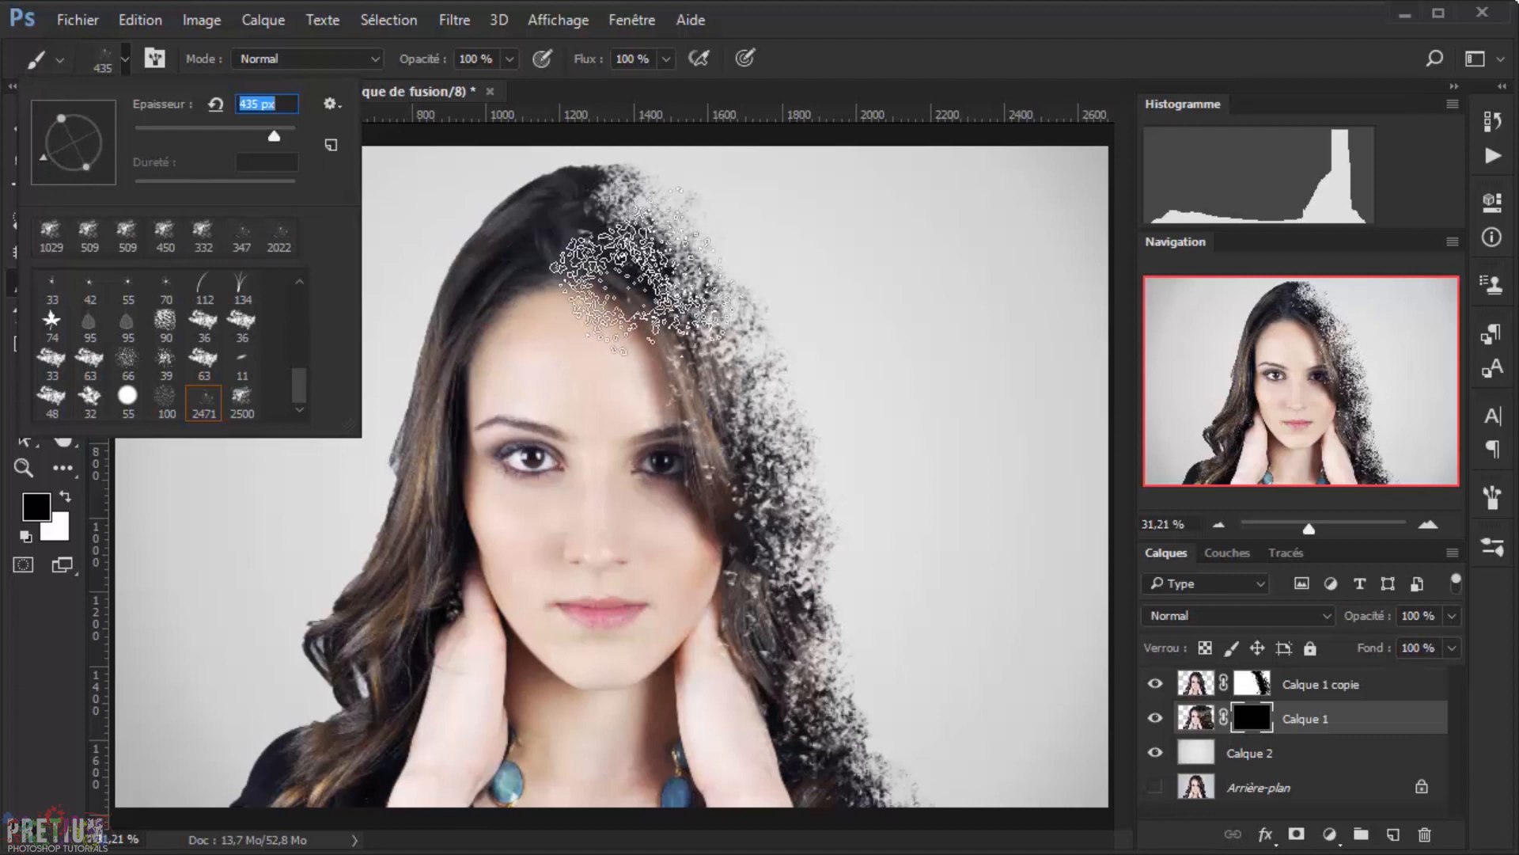
pyautogui.press('Return')
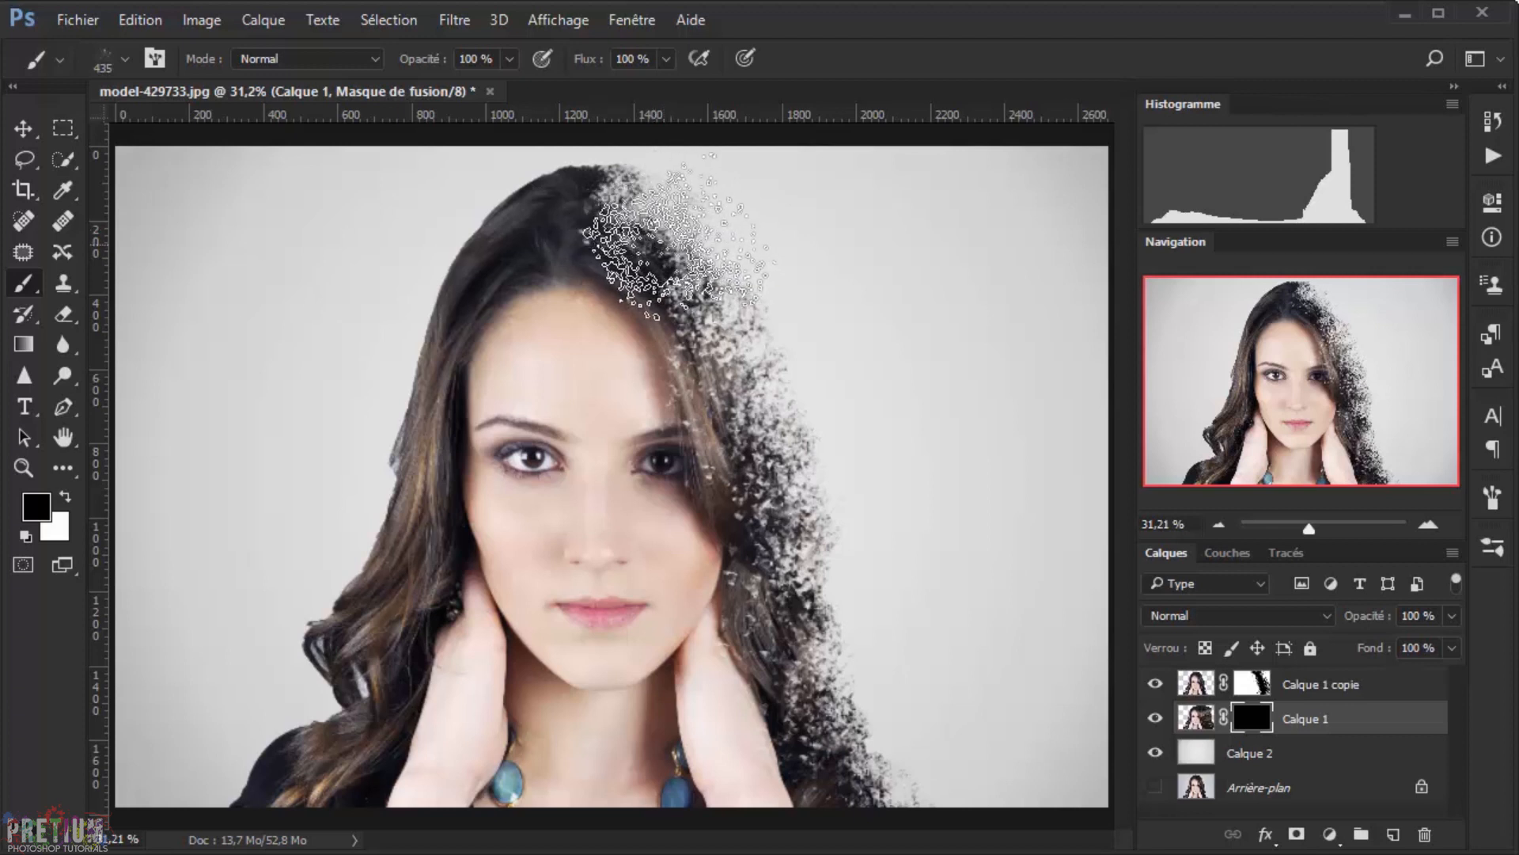
# - Paint white on Calque 1's mask along the eroded hair edge, from the top of the head down to the shoulder
pyautogui.press('x')
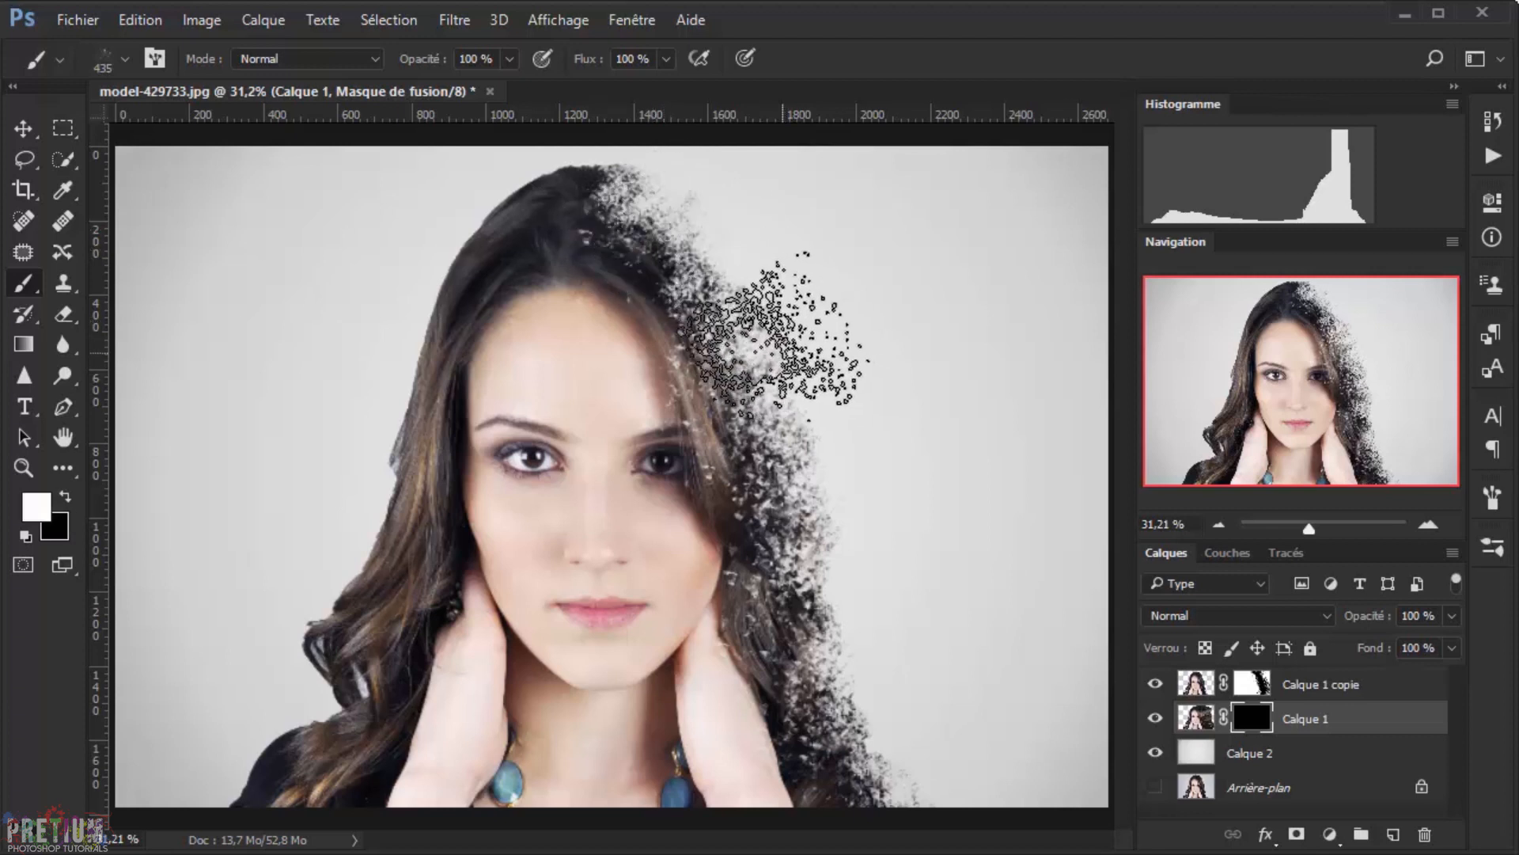
pyautogui.moveTo(657, 230)
pyautogui.mouseDown()
pyautogui.moveTo(671, 261)
pyautogui.moveTo(640, 233)
pyautogui.moveTo(641, 217)
pyautogui.moveTo(674, 236)
pyautogui.moveTo(756, 437)
pyautogui.moveTo(801, 477)
pyautogui.moveTo(820, 631)
pyautogui.moveTo(817, 582)
pyautogui.moveTo(865, 735)
pyautogui.moveTo(836, 654)
pyautogui.moveTo(843, 739)
pyautogui.moveTo(865, 763)
pyautogui.moveTo(757, 447)
pyautogui.moveTo(716, 257)
pyautogui.moveTo(783, 324)
pyautogui.moveTo(783, 389)
pyautogui.moveTo(855, 590)
pyautogui.moveTo(859, 669)
pyautogui.moveTo(910, 758)
pyautogui.moveTo(882, 791)
pyautogui.mouseUp()
pyautogui.moveTo(704, 360); pyautogui.dragTo(716, 246)
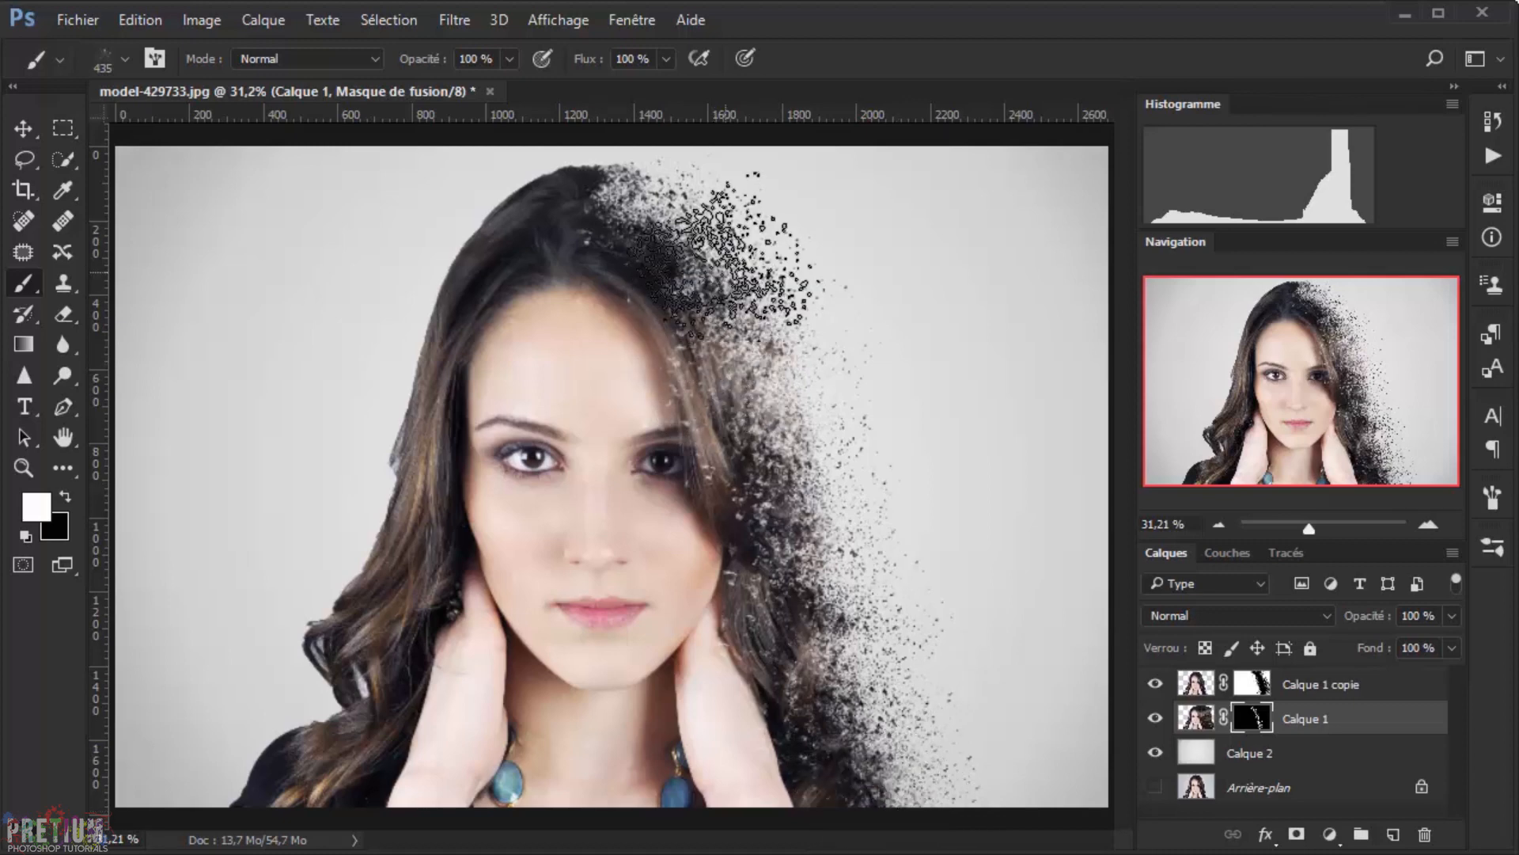
# - Set the particle brush to 465 px and add more white particles down the dispersing hair on Calque 1's mask
pyautogui.click(125, 57)
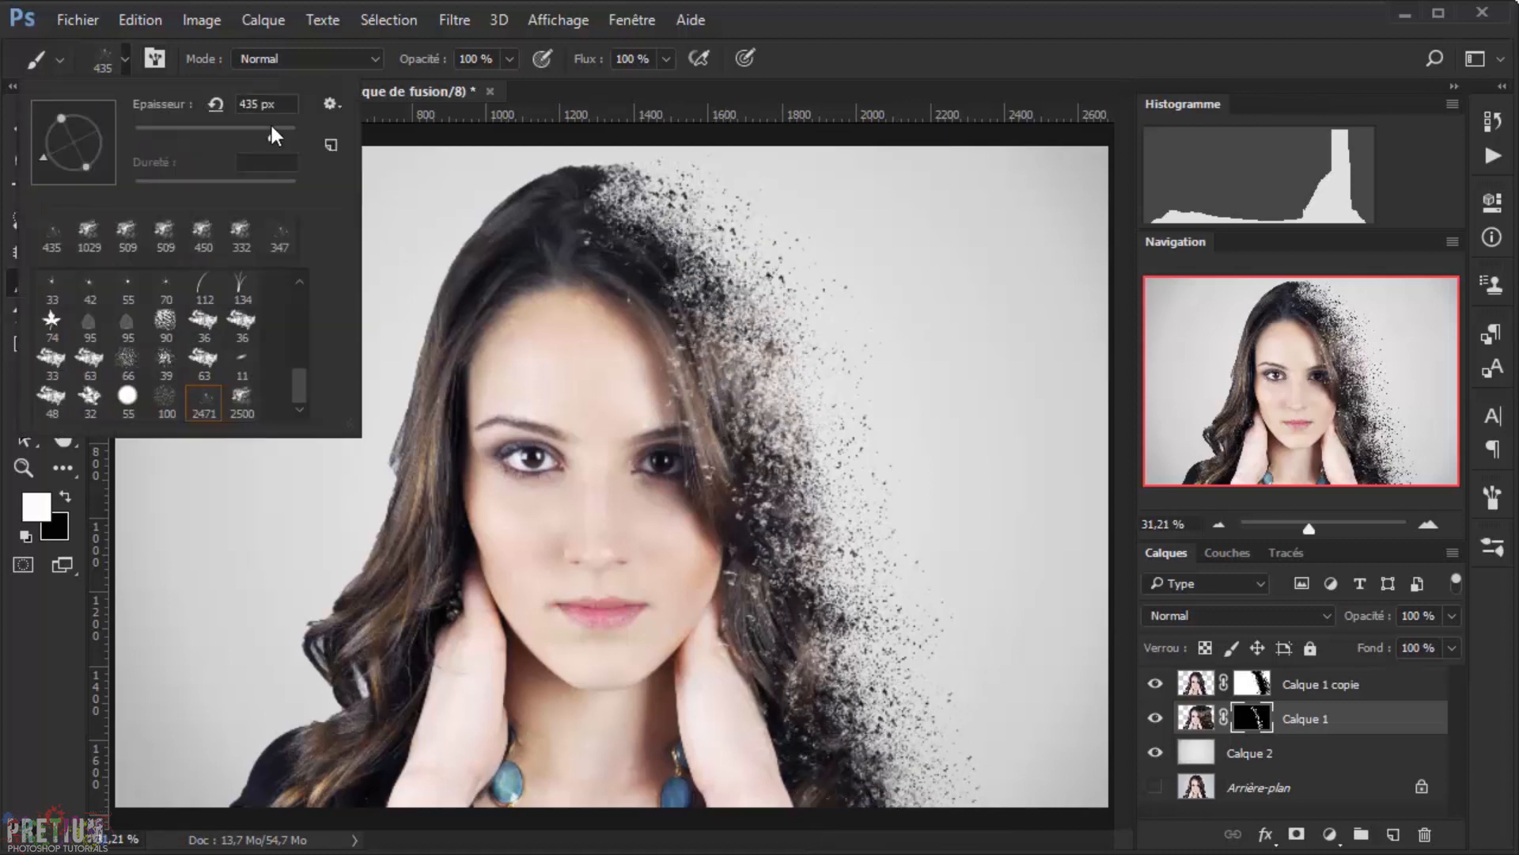
pyautogui.click(277, 130)
pyautogui.click(724, 245)
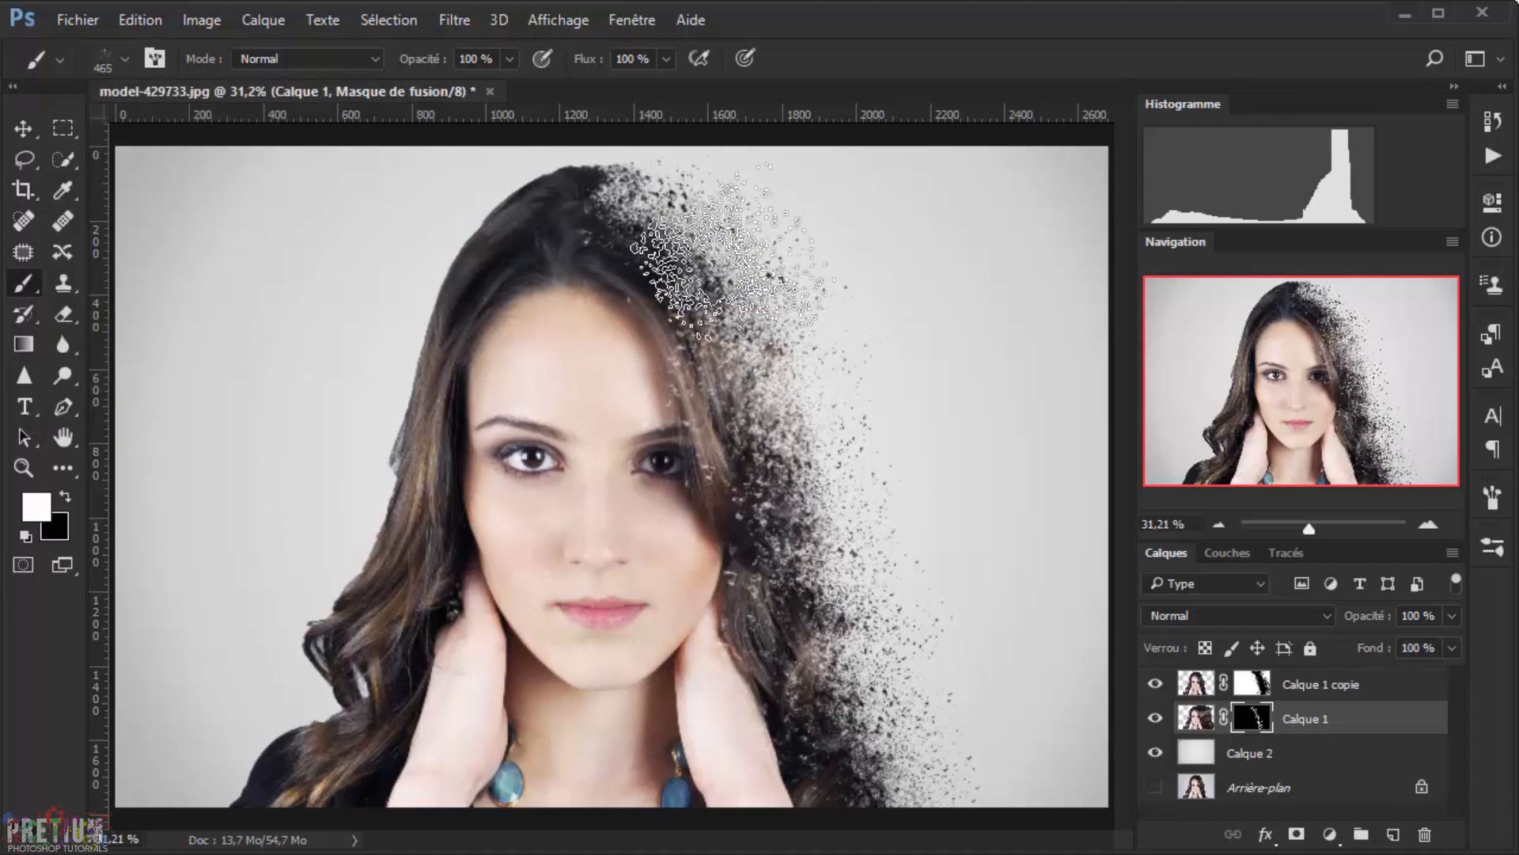
pyautogui.moveTo(748, 376)
pyautogui.mouseDown()
pyautogui.moveTo(798, 451)
pyautogui.moveTo(834, 550)
pyautogui.mouseUp()
pyautogui.click(867, 597)
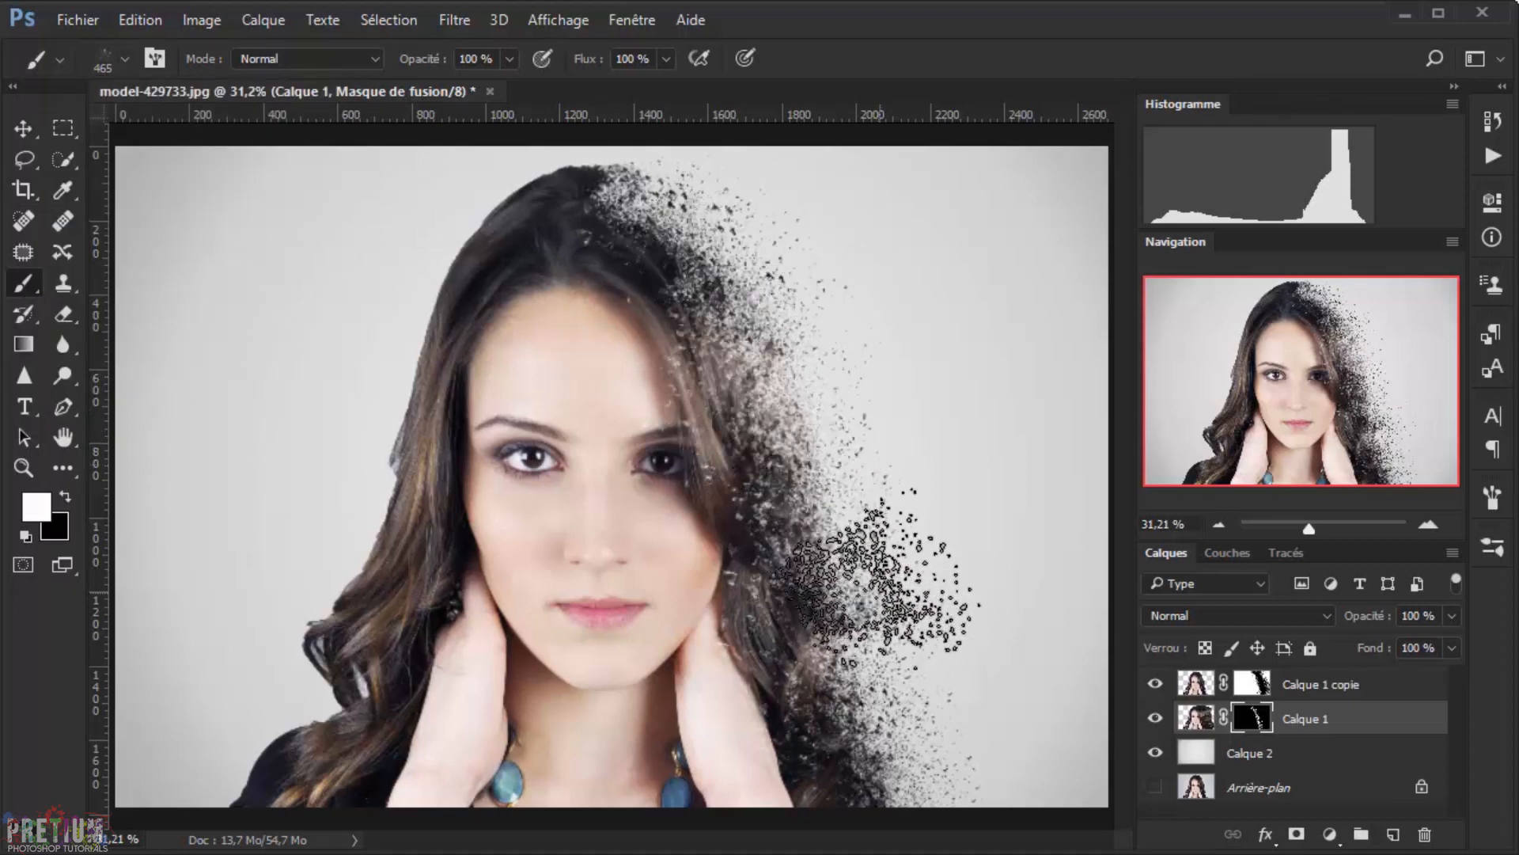
pyautogui.click(855, 654)
pyautogui.click(906, 734)
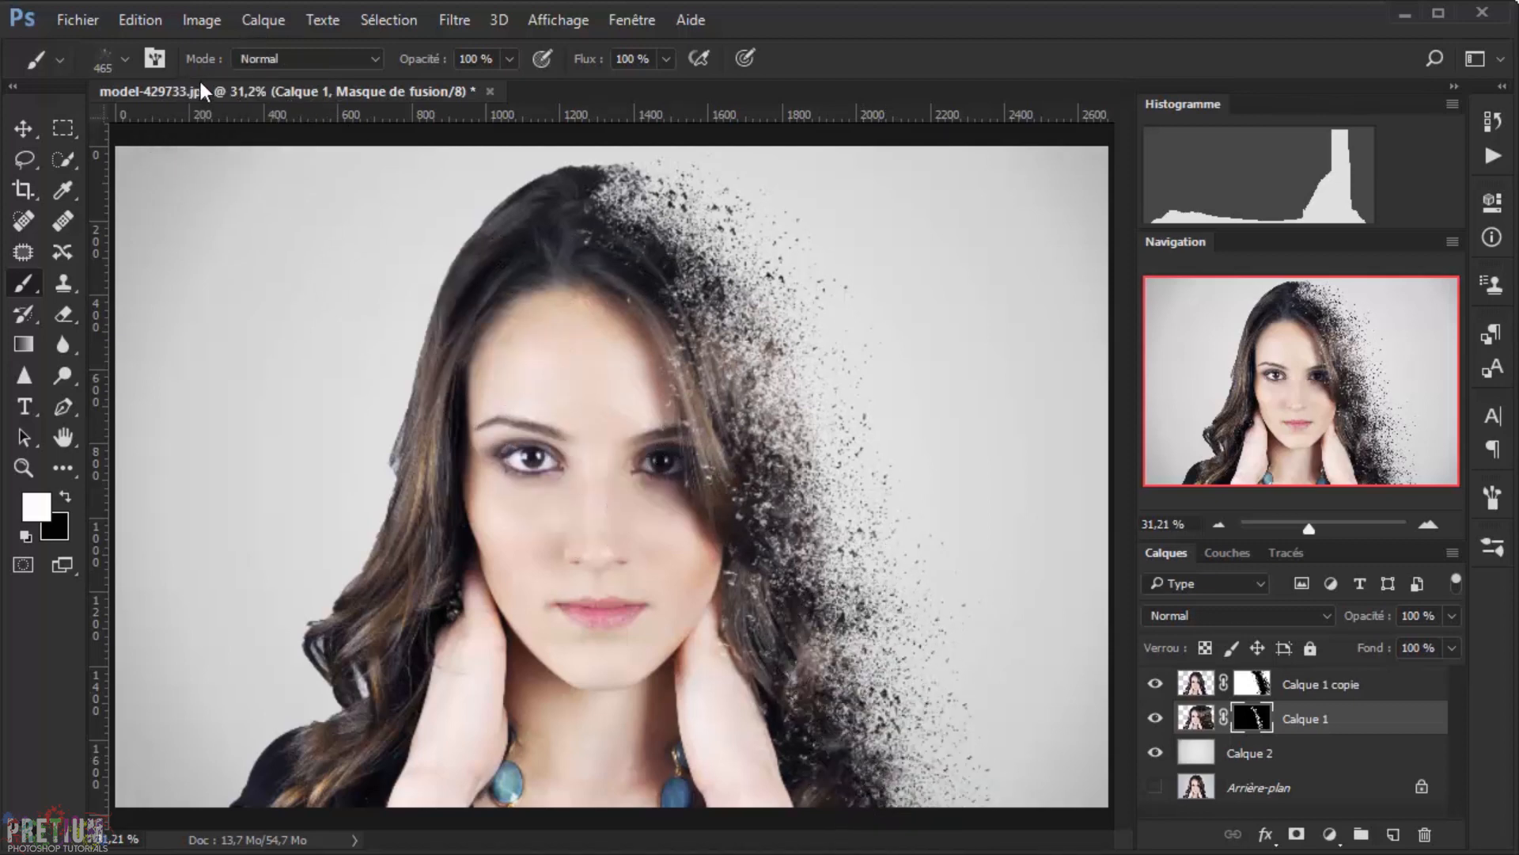
# - Enlarge the particle brush to 1360 px and stamp larger, farther-flung white particles beside the hair on Calque 1's mask
pyautogui.click(125, 59)
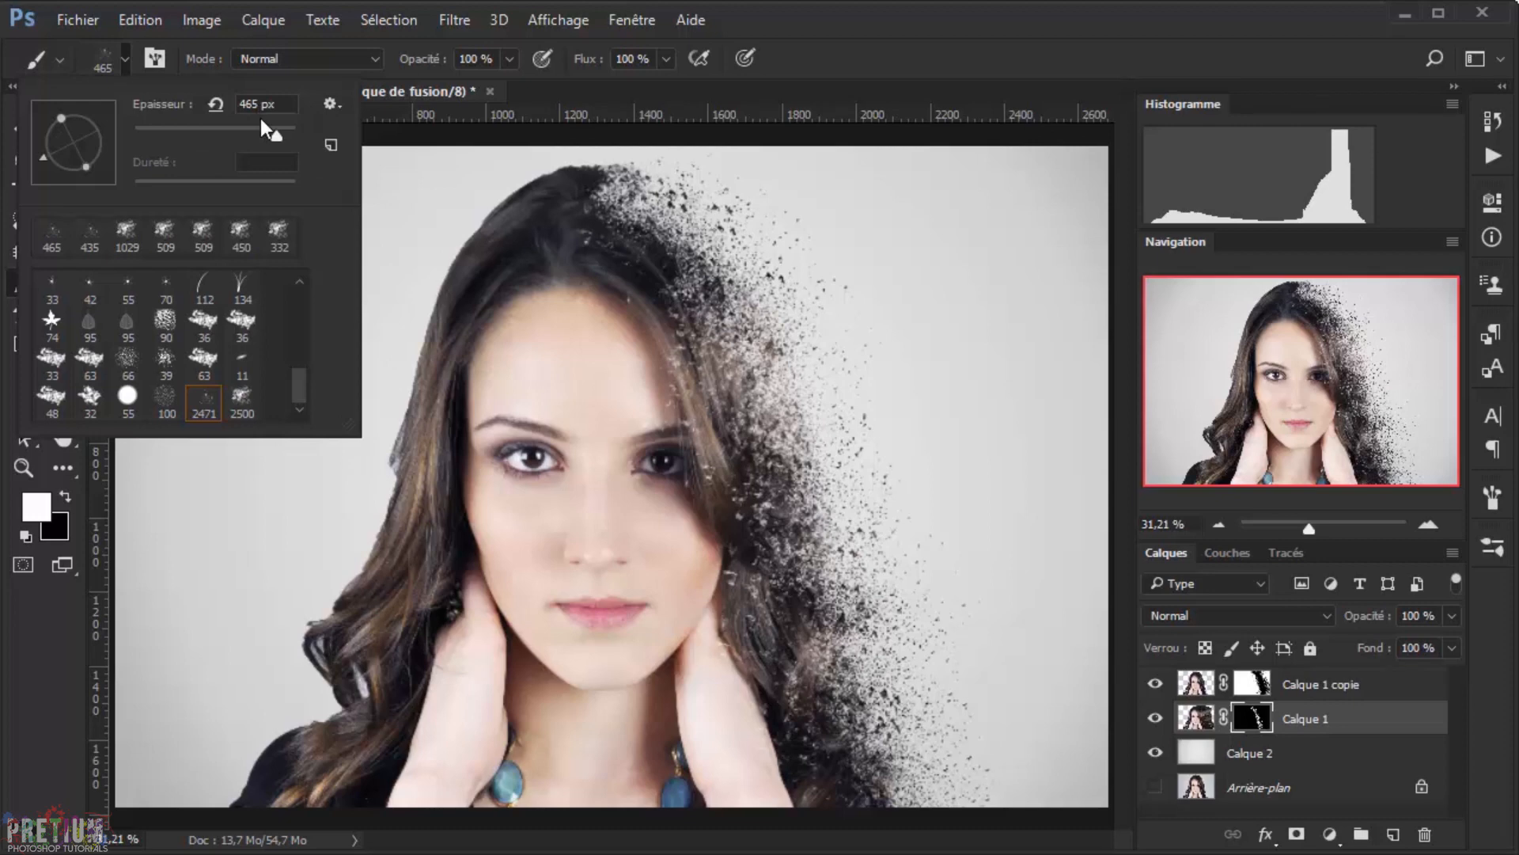
pyautogui.moveTo(279, 133); pyautogui.dragTo(281, 133)
pyautogui.click(283, 130)
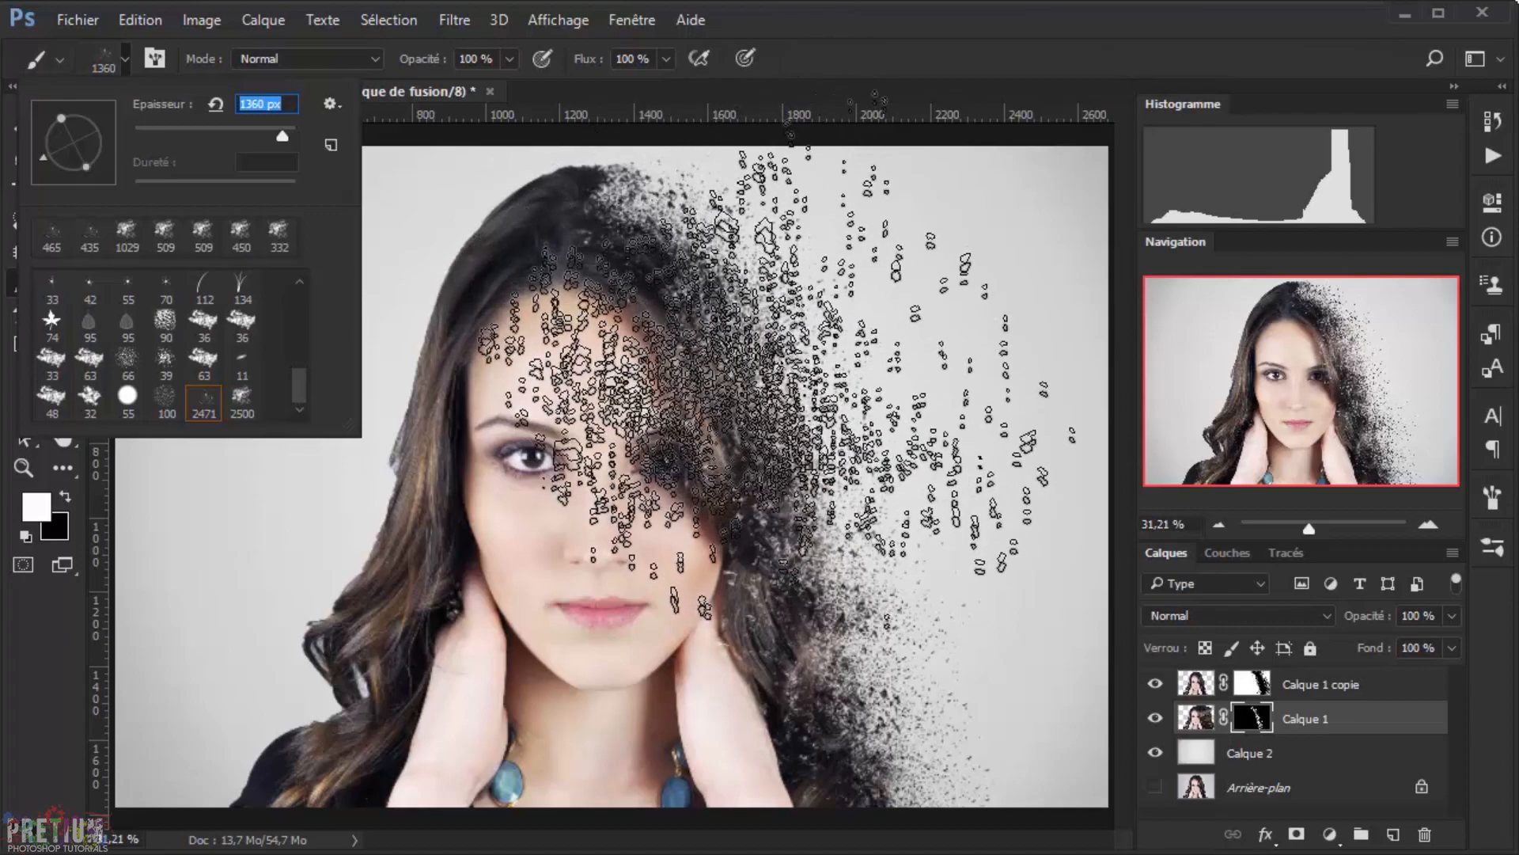
pyautogui.click(782, 401)
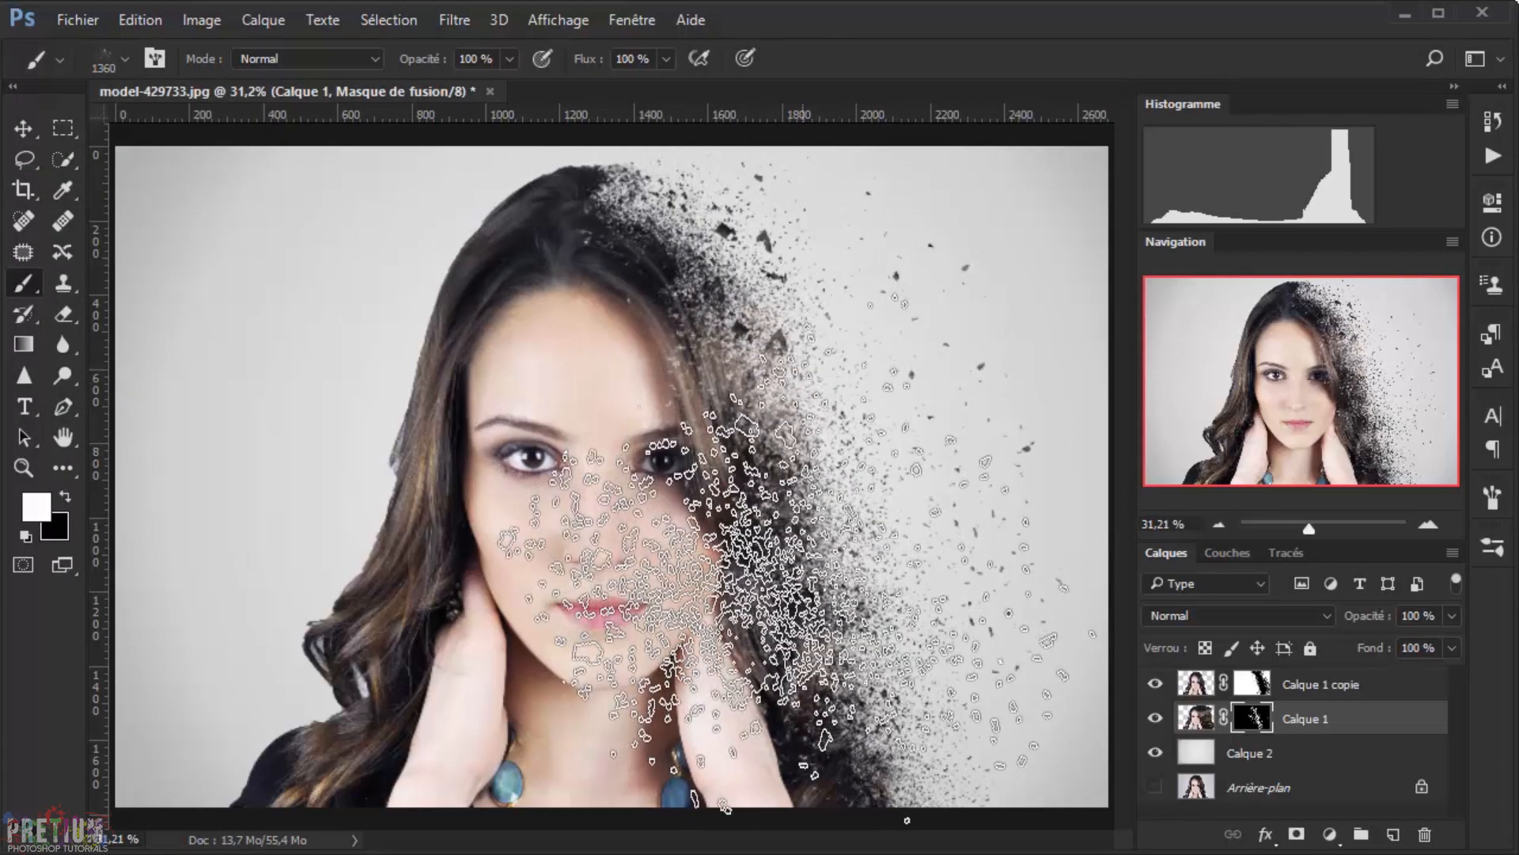
pyautogui.click(804, 595)
pyautogui.click(814, 645)
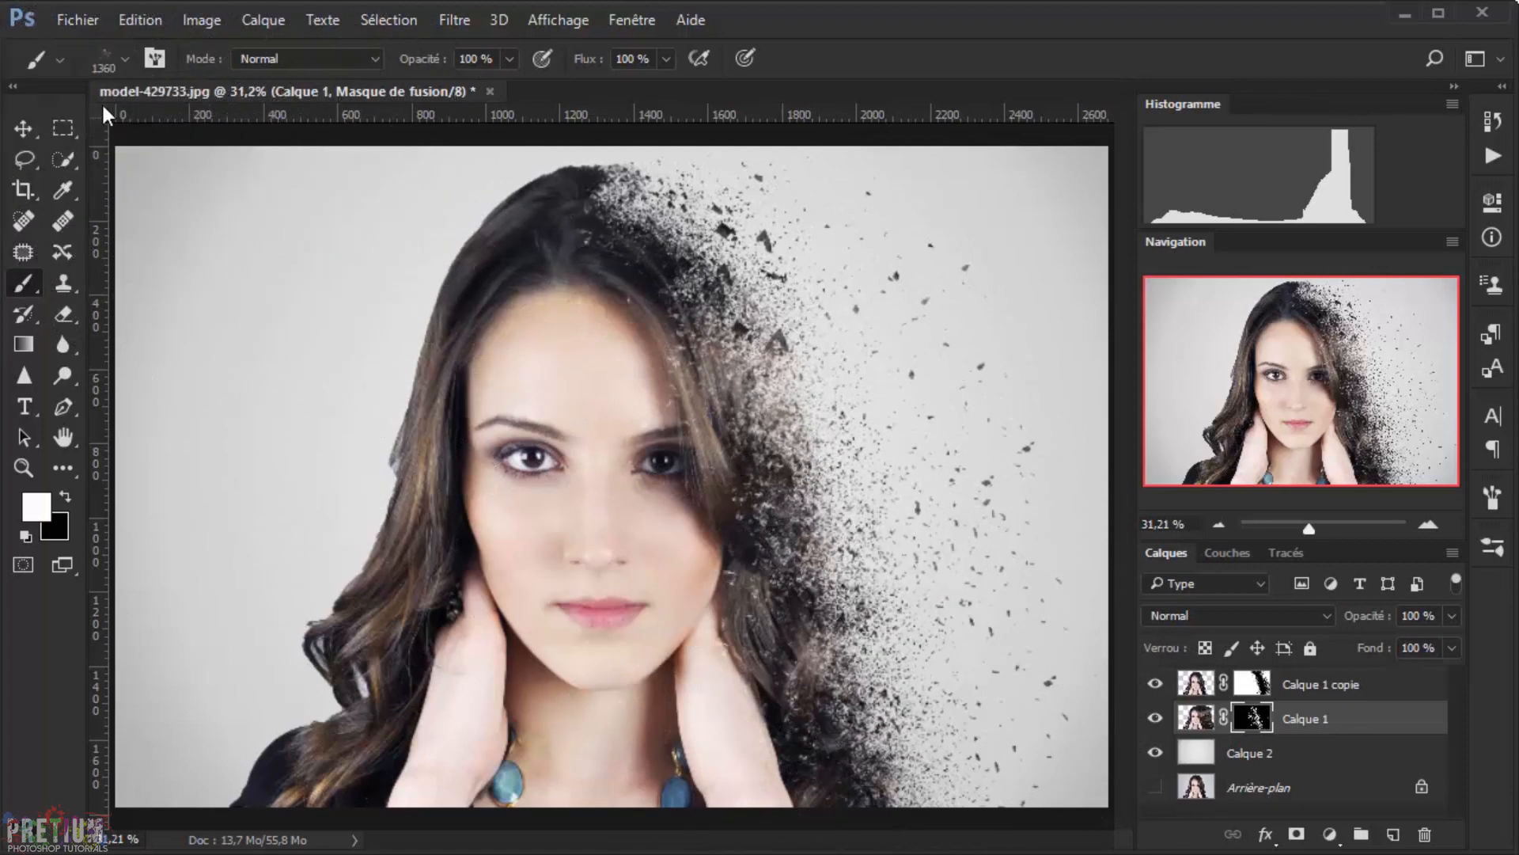
# - Rotate the 1360 px brush tip, stamp more large particles beside the hair on Calque 1's mask, and switch to the Move tool
pyautogui.click(126, 59)
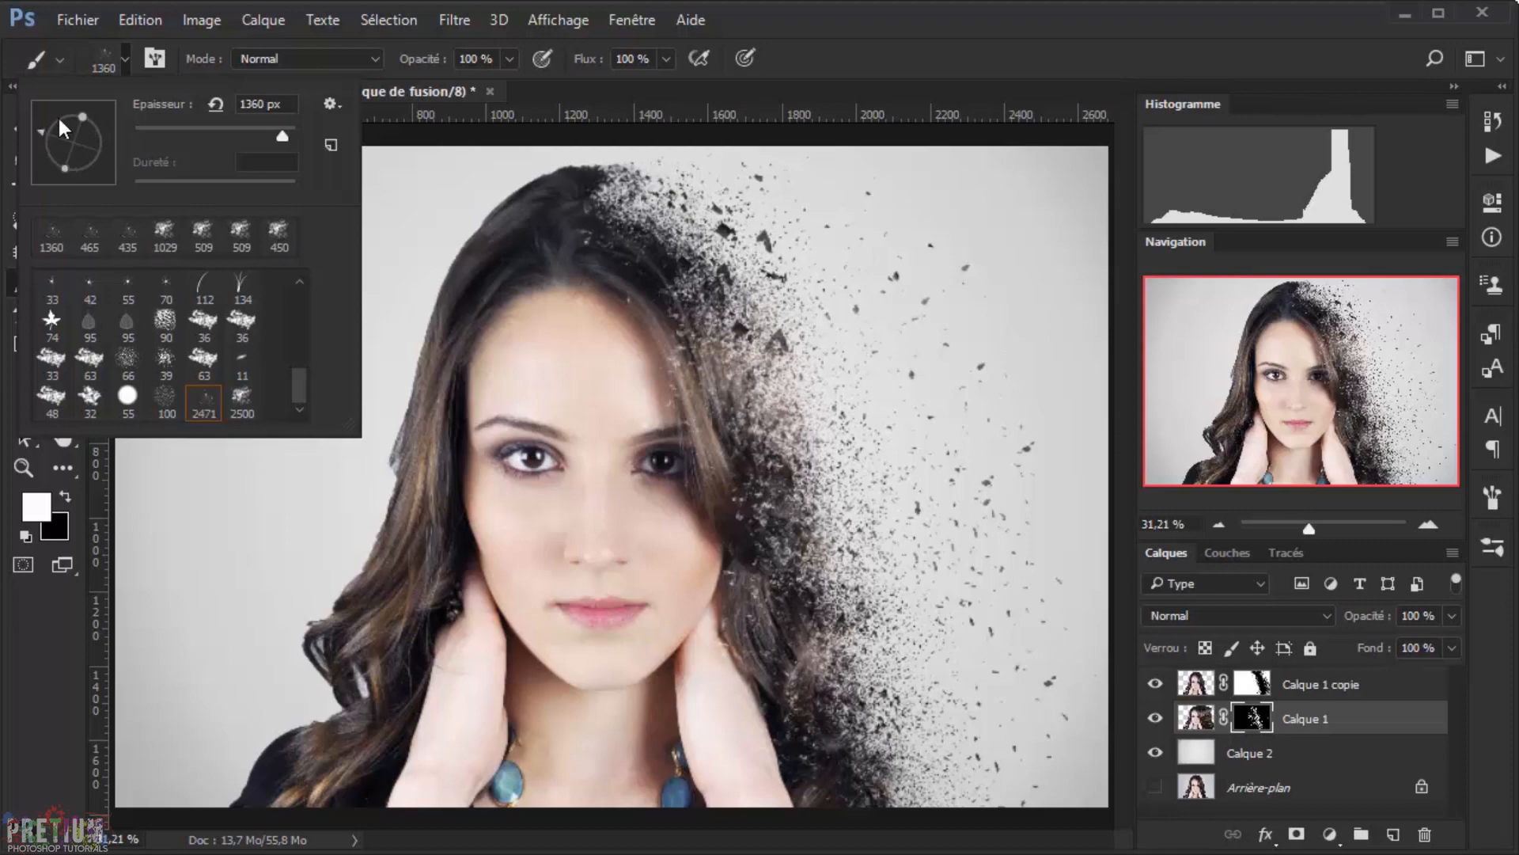
pyautogui.click(125, 60)
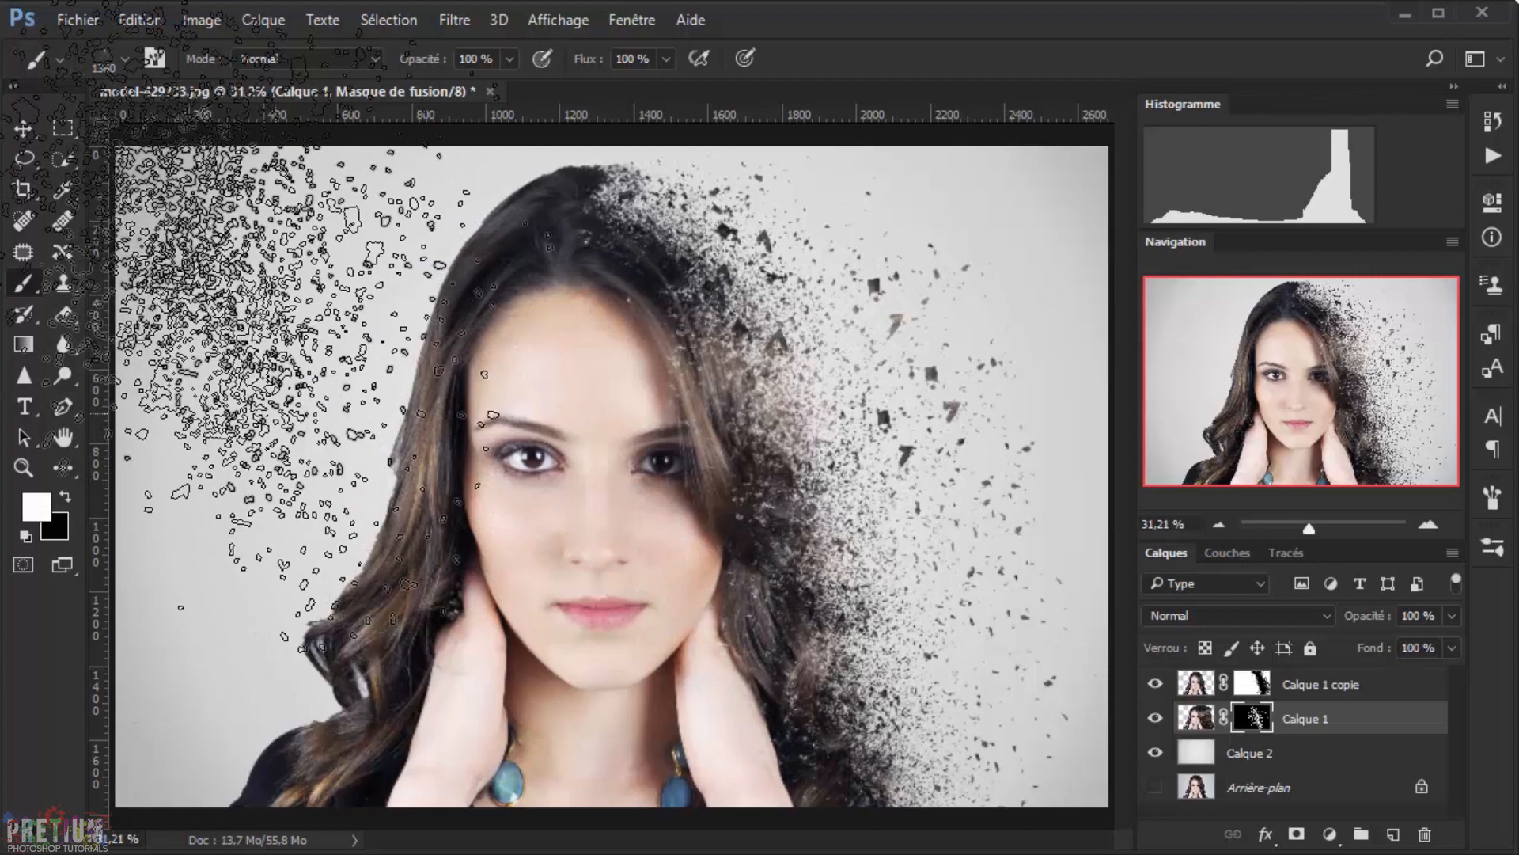
pyautogui.click(30, 127)
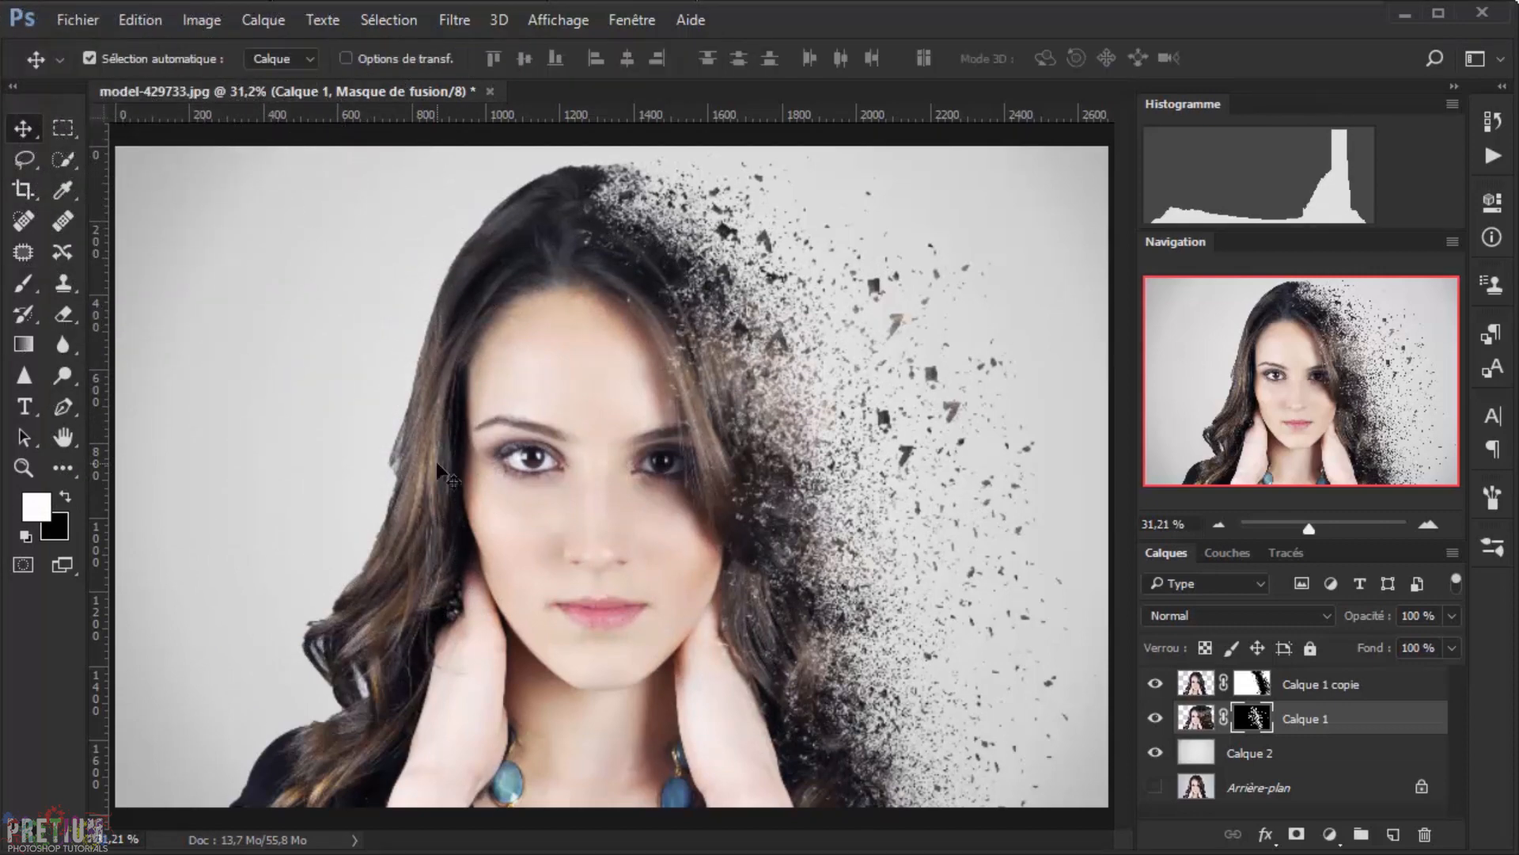